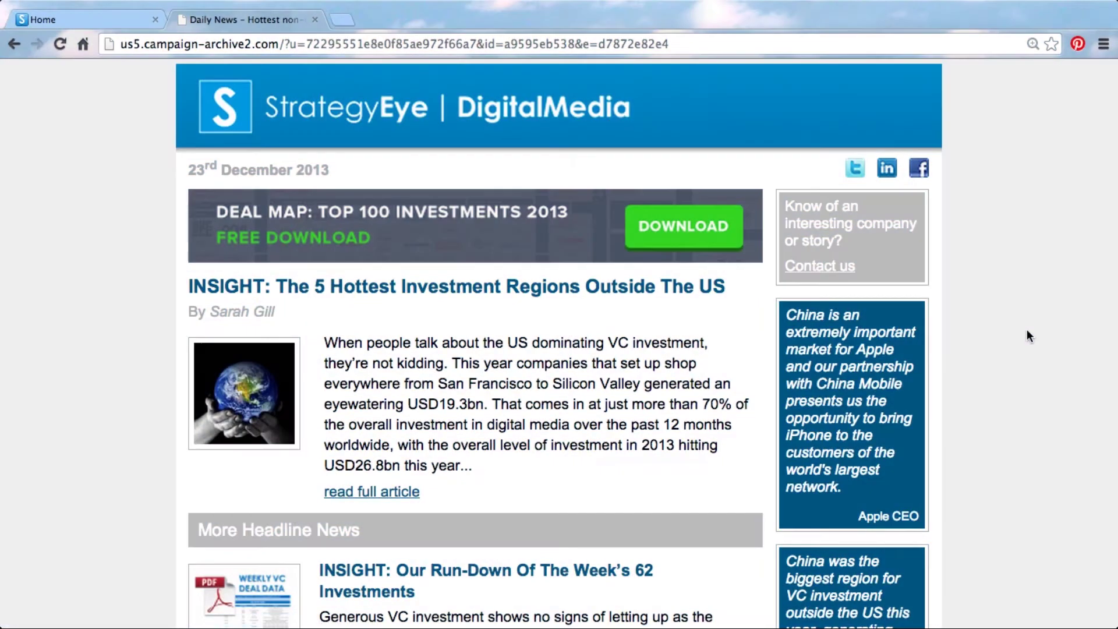
Read through the 23 December 2013 StrategyEye newsletter issue down to the bottom
scroll(964, 378, "down", 3)
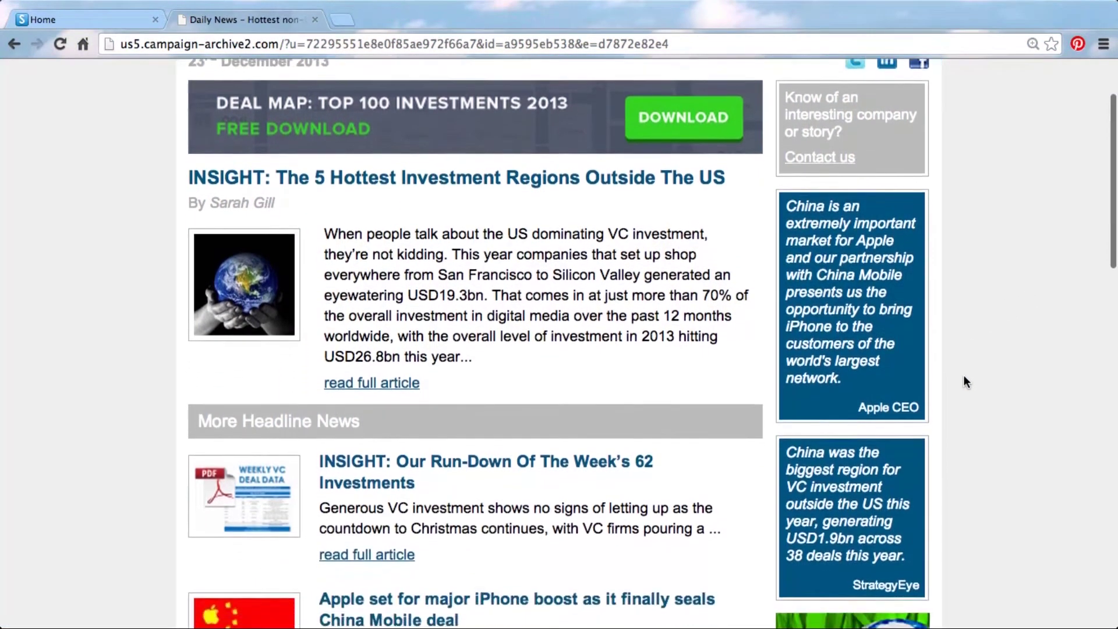
scroll(964, 381, "down", 1)
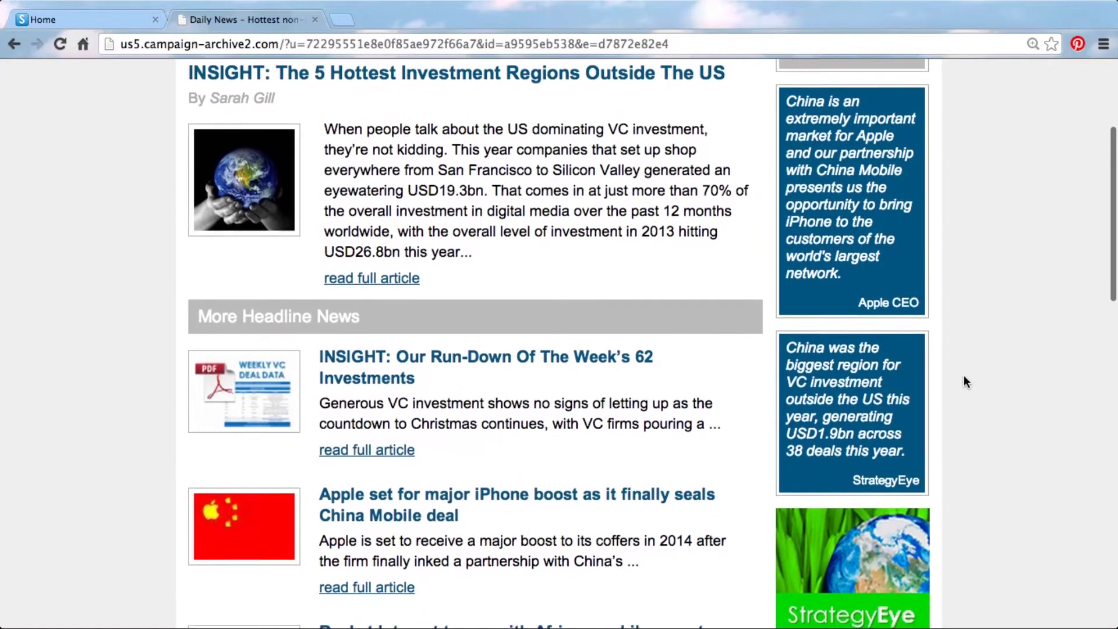
scroll(964, 382, "down", 2)
scroll(964, 381, "down", 2)
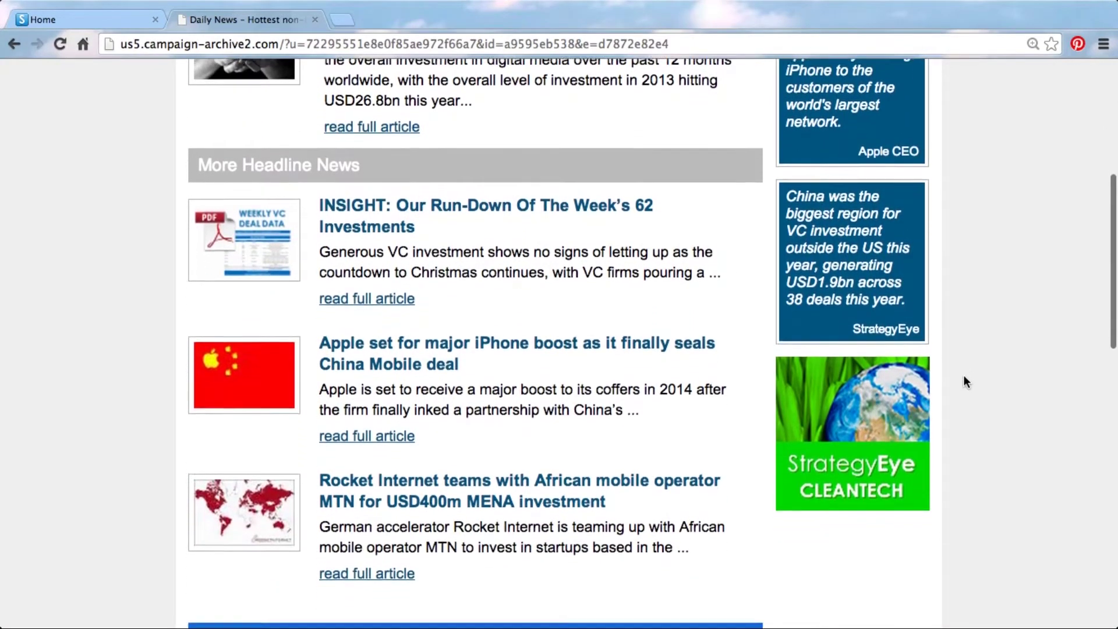
scroll(965, 381, "down", 1)
scroll(964, 381, "down", 1)
scroll(964, 381, "down", 1)
scroll(964, 381, "down", 1)
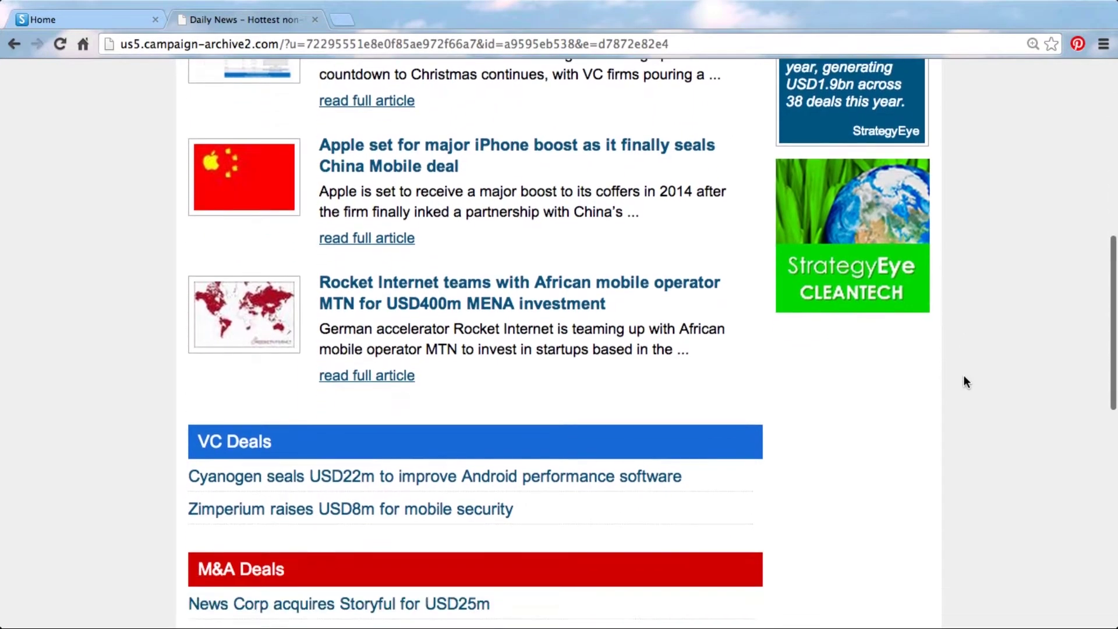
scroll(964, 382, "down", 2)
scroll(965, 382, "down", 1)
scroll(964, 382, "down", 3)
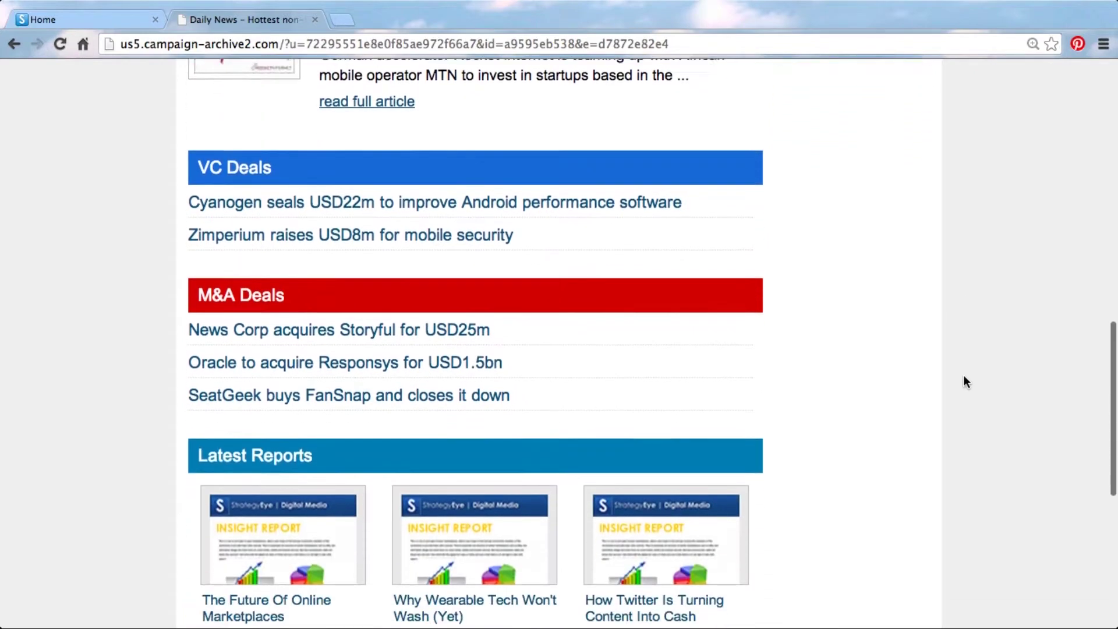
scroll(964, 382, "down", 2)
scroll(964, 382, "down", 1)
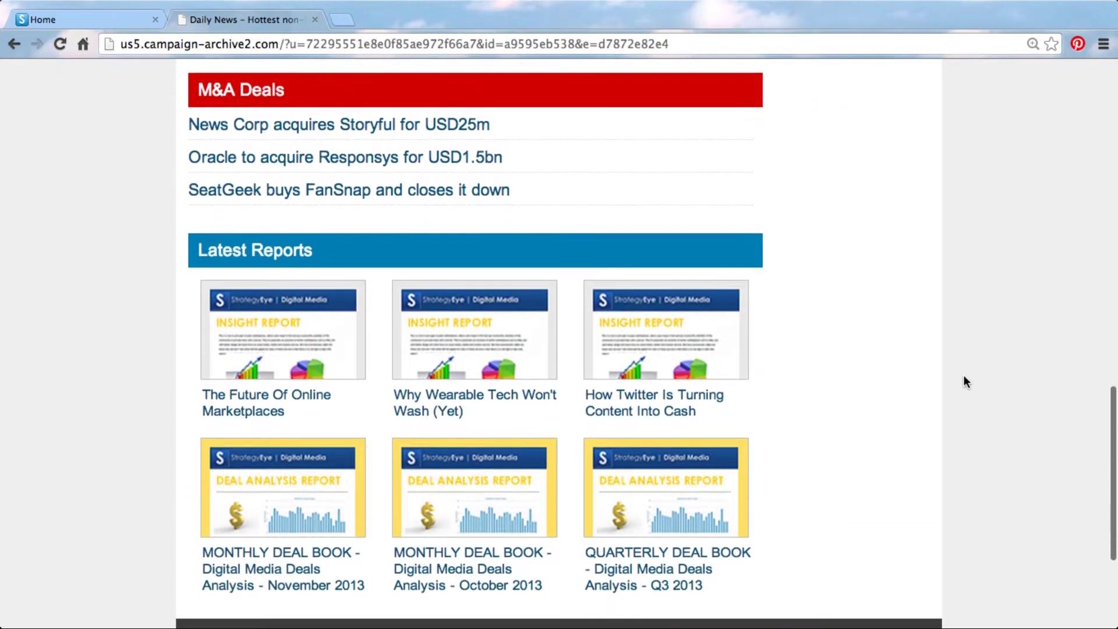
Return to the top and request the free Top 100 Investments 2013 deal map
scroll(963, 381, "up", 5)
scroll(962, 382, "up", 5)
scroll(963, 382, "up", 7)
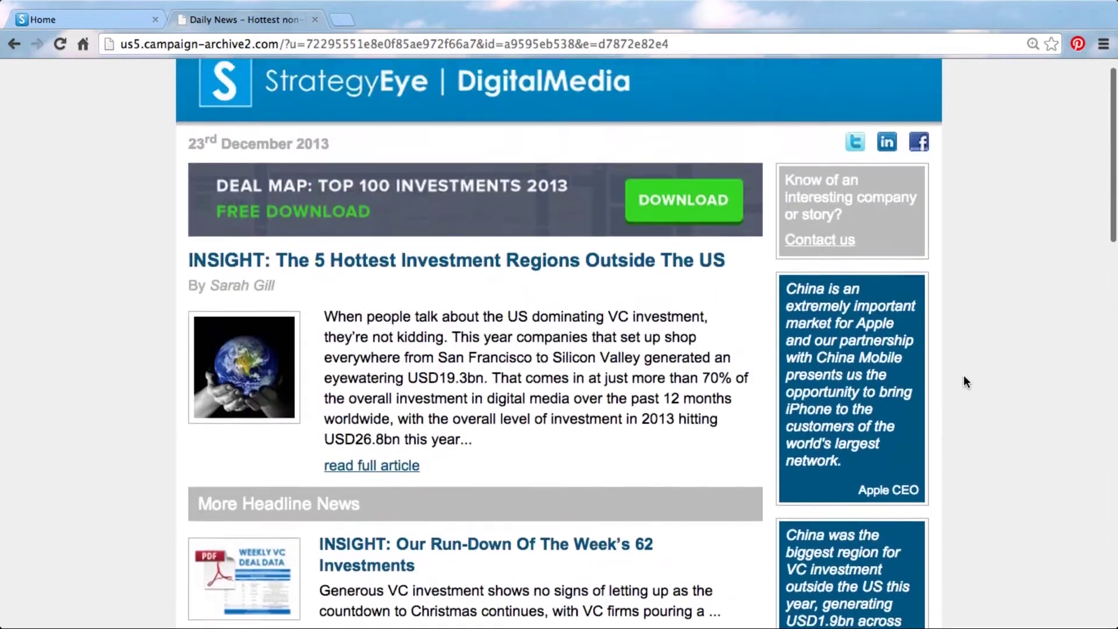
left_click(689, 232)
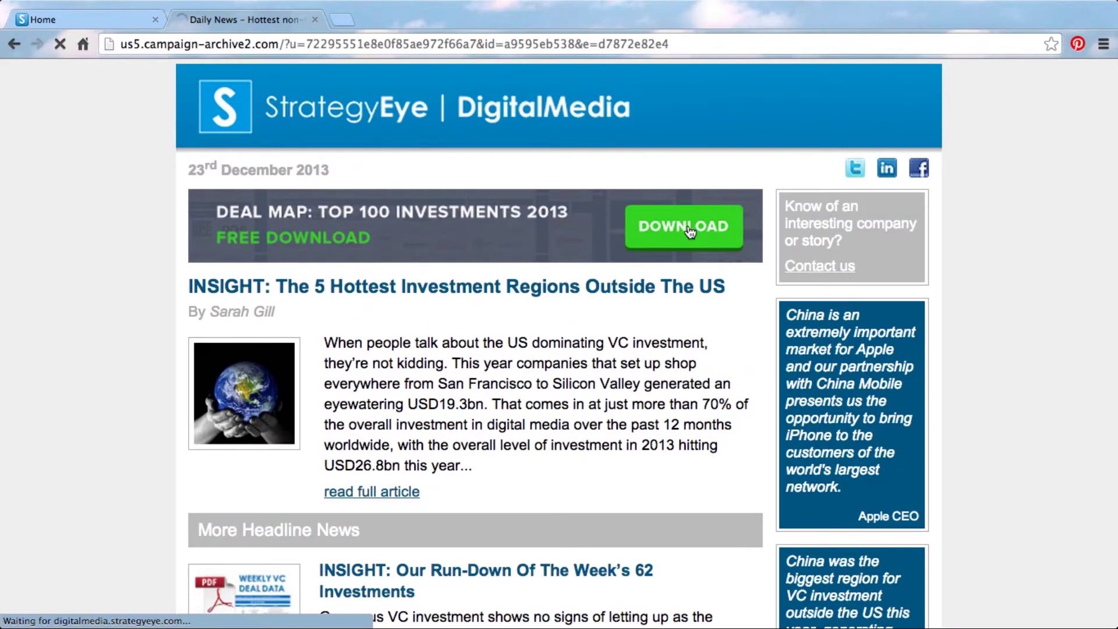
Scroll to the Top 100 Deals of 2013 infographic, zoom in, then close it to return home
scroll(679, 333, "down", 3)
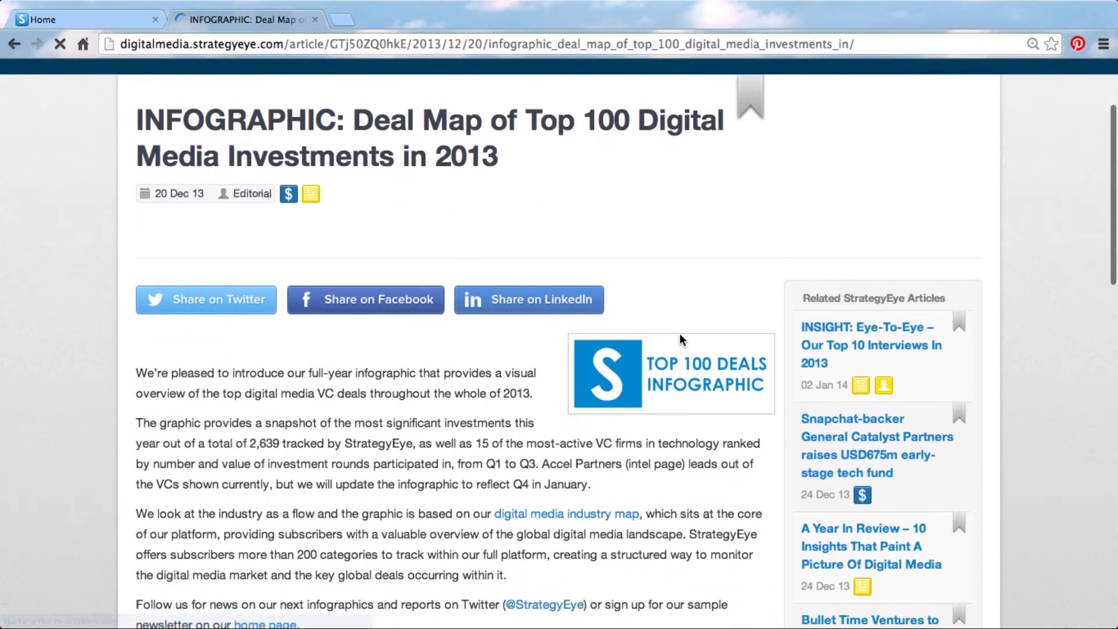
scroll(680, 333, "down", 5)
scroll(679, 333, "down", 4)
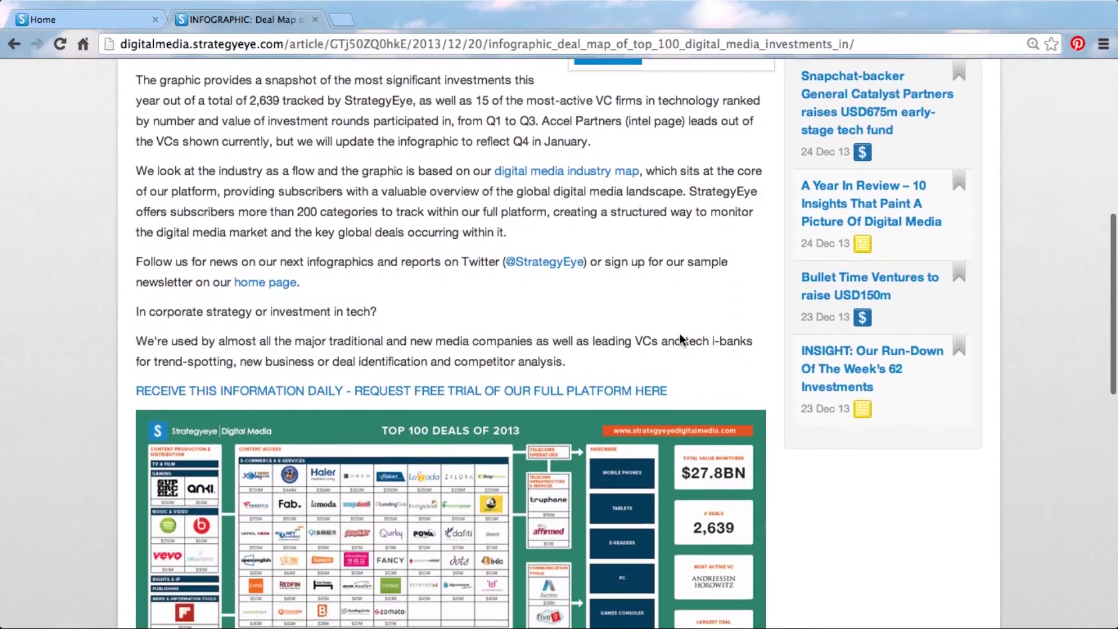
scroll(687, 320, "down", 2)
scroll(688, 320, "down", 2)
scroll(687, 320, "down", 1)
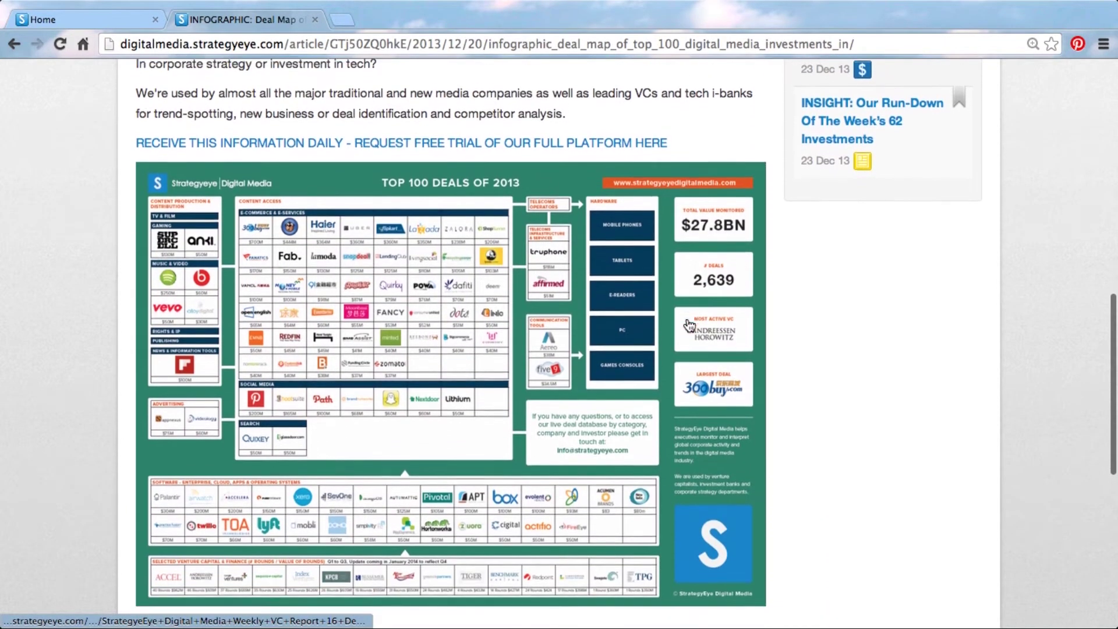
key("super+equal")
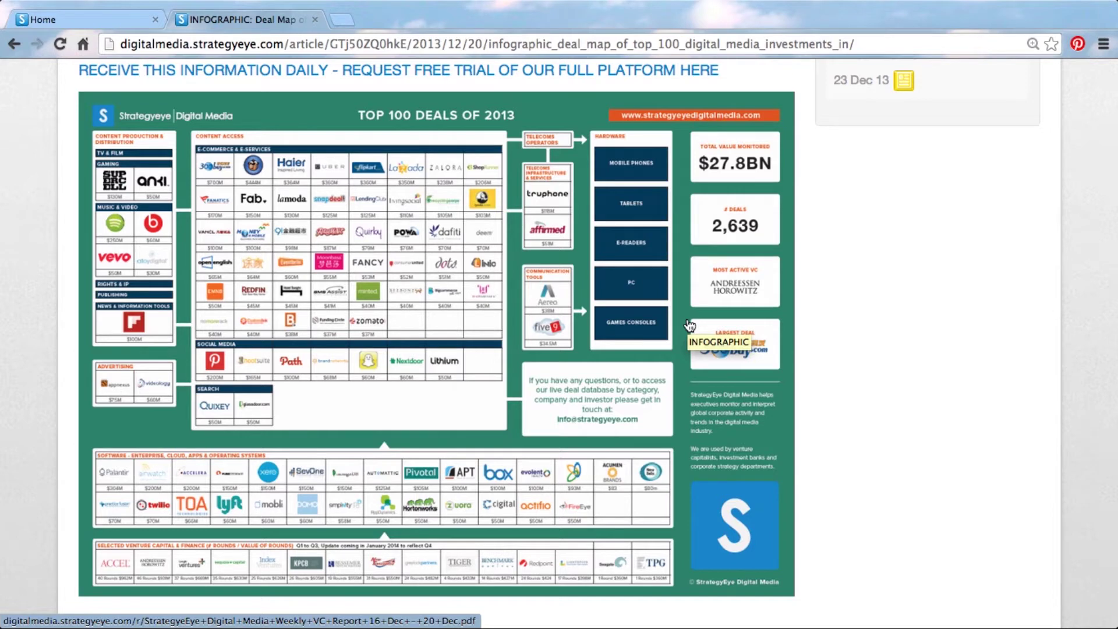
key("super+w")
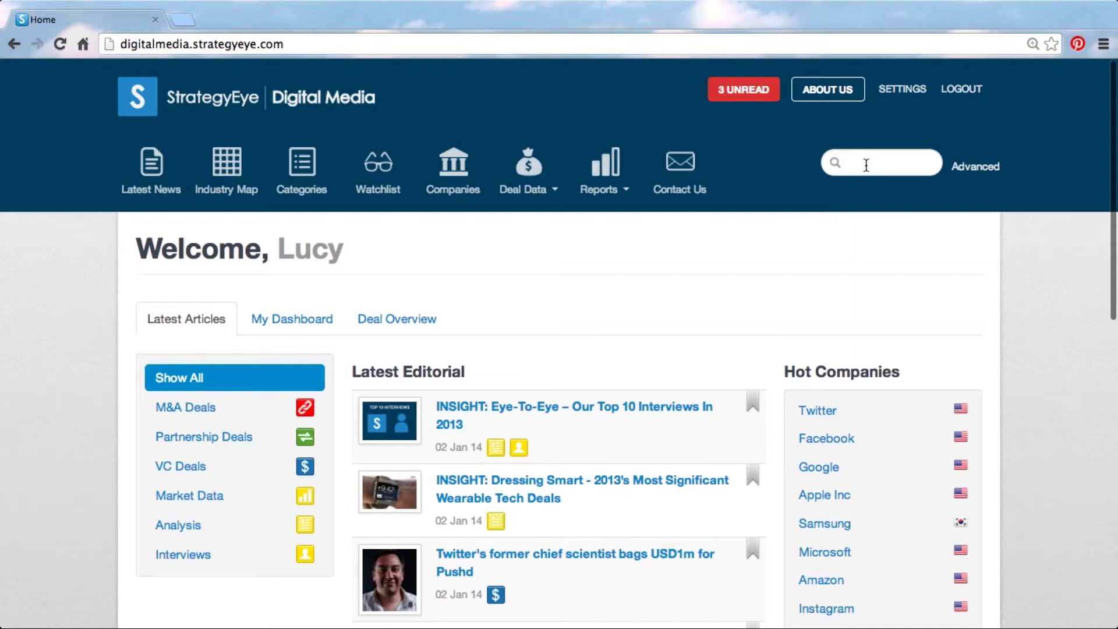
Search the portal for 'spotify' to find Spotify
left_click(866, 165)
type("spotify")
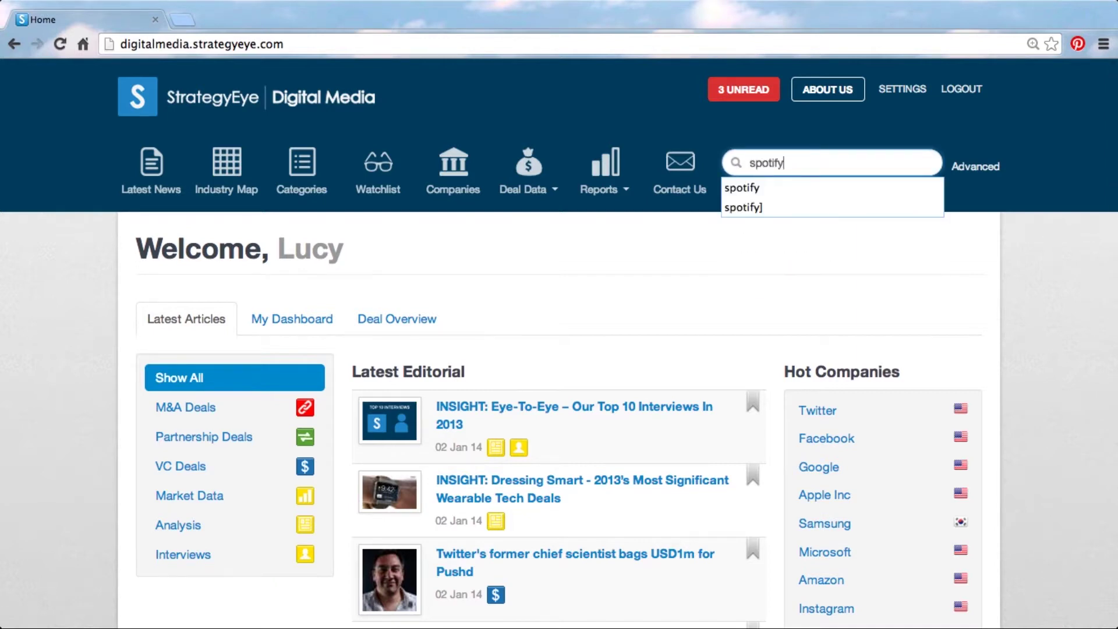
key("Return")
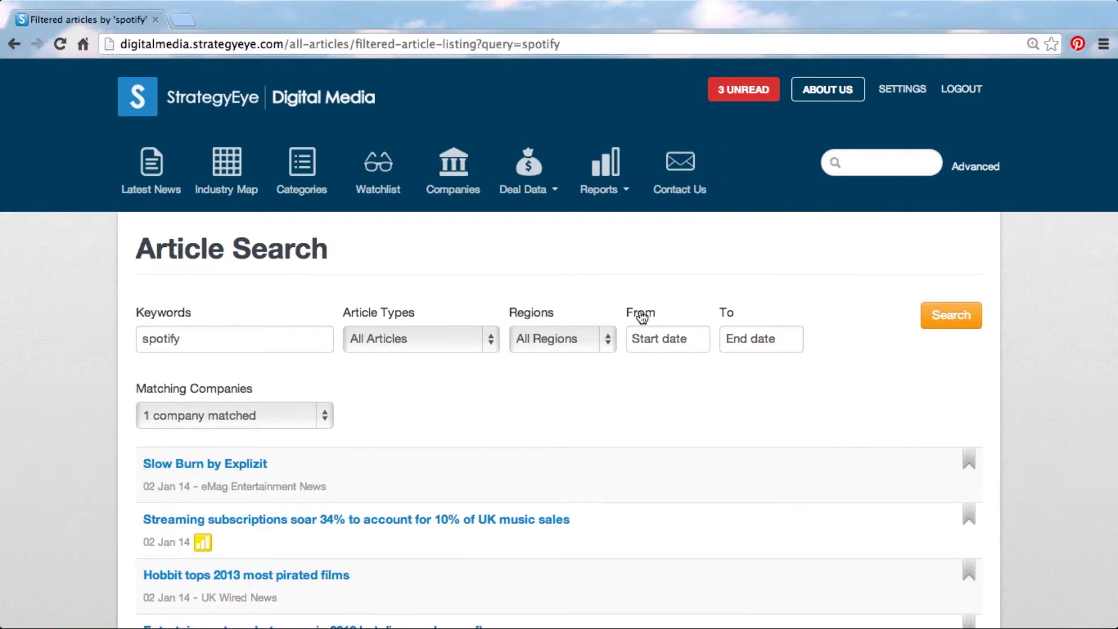
Open Spotify's company profile and review its $350m funding tracked and recent rounds
left_click(318, 416)
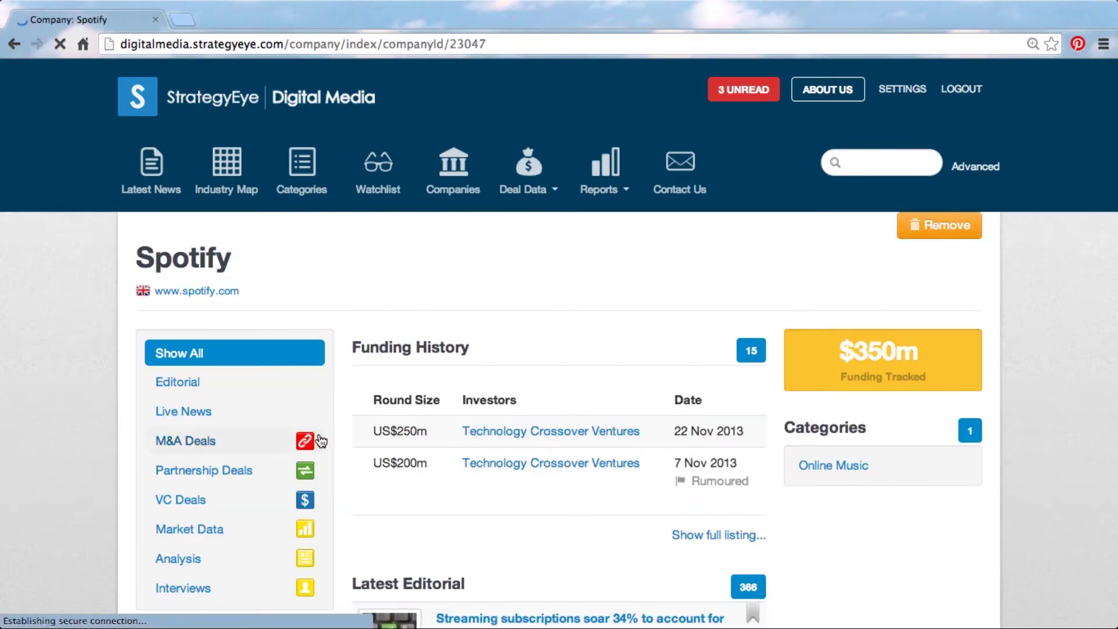
scroll(333, 435, "down", 4)
scroll(333, 435, "down", 5)
scroll(333, 435, "up", 2)
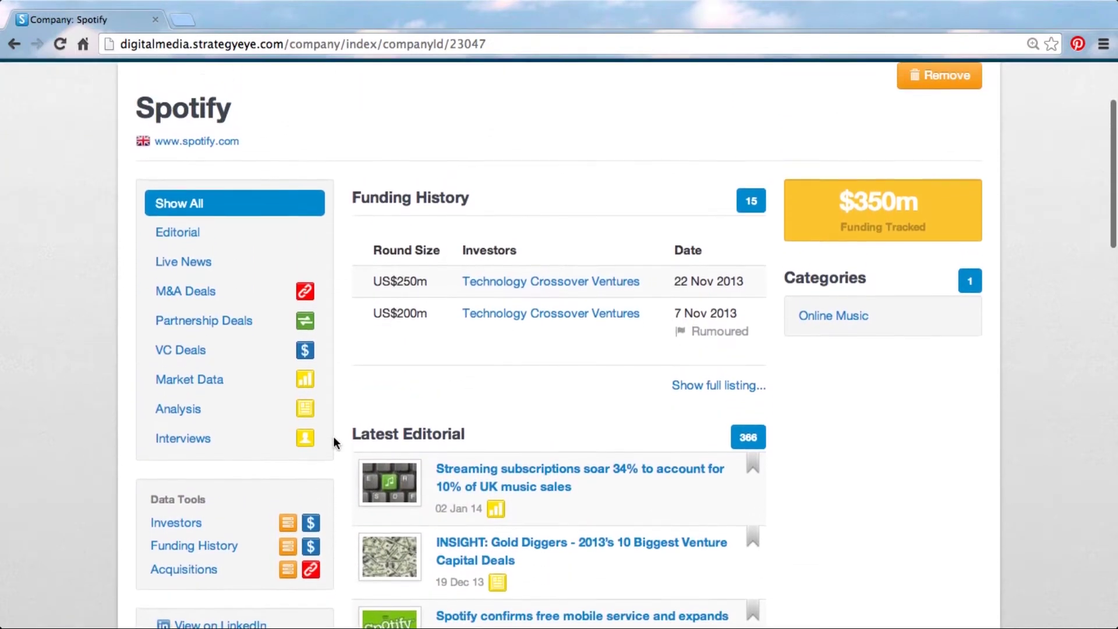
scroll(333, 435, "up", 1)
scroll(333, 436, "up", 1)
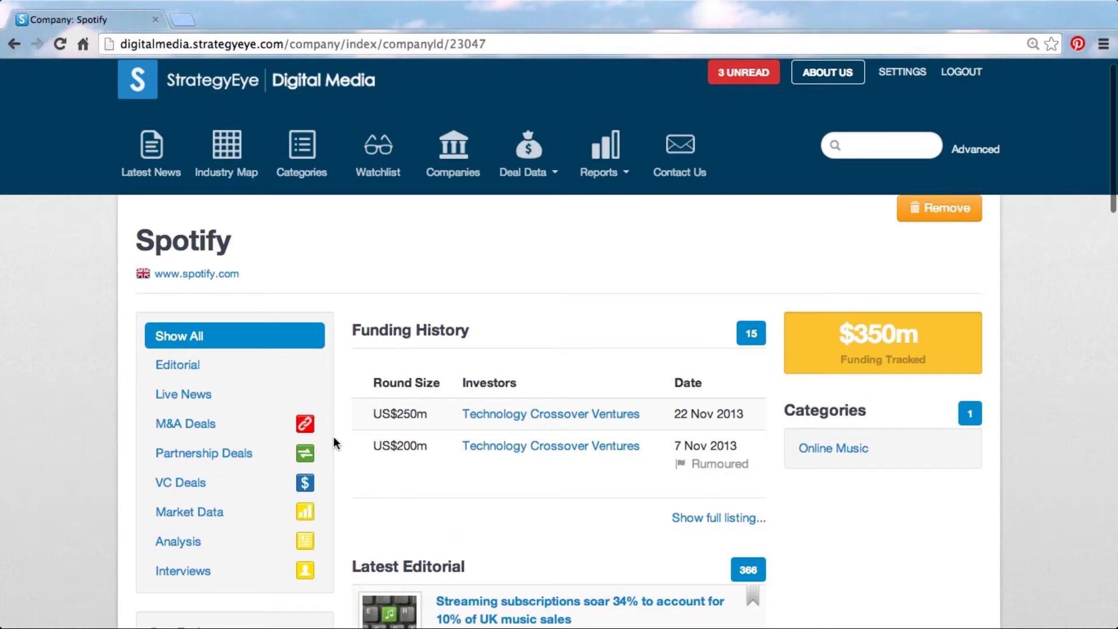
scroll(333, 437, "down", 1)
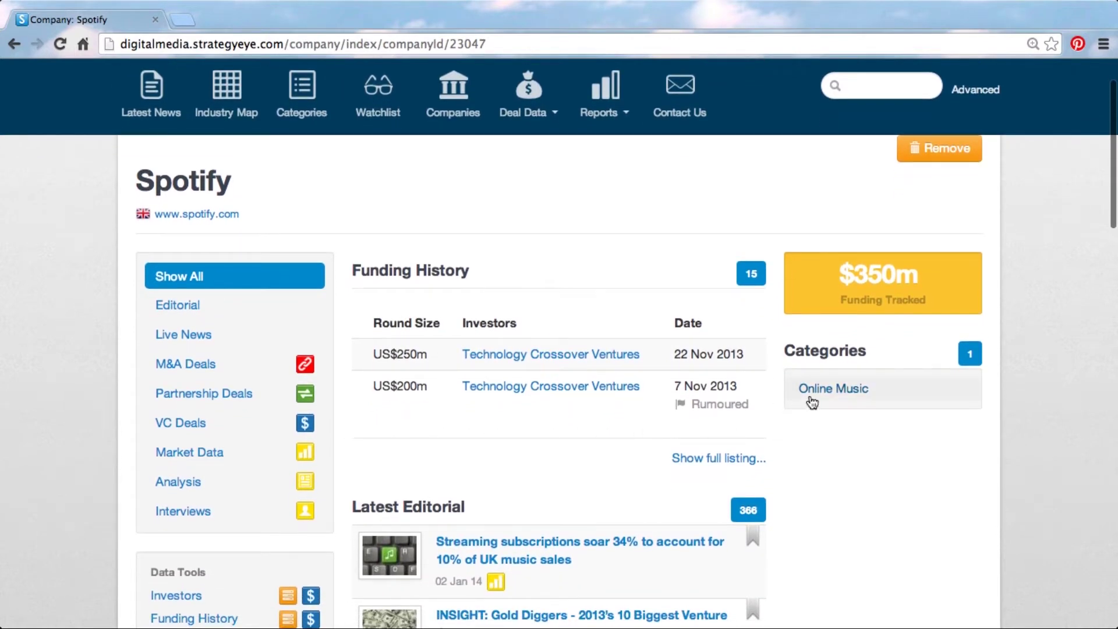
Open the Online Music category and list its VC deals under Investments
left_click(826, 392)
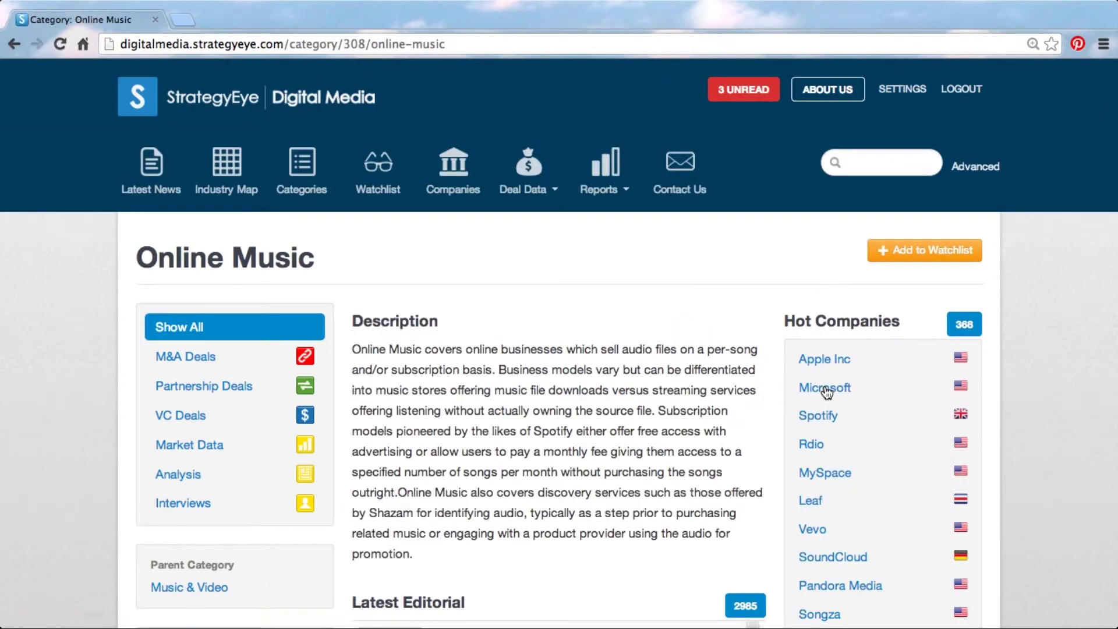
scroll(701, 419, "down", 2)
scroll(691, 426, "down", 2)
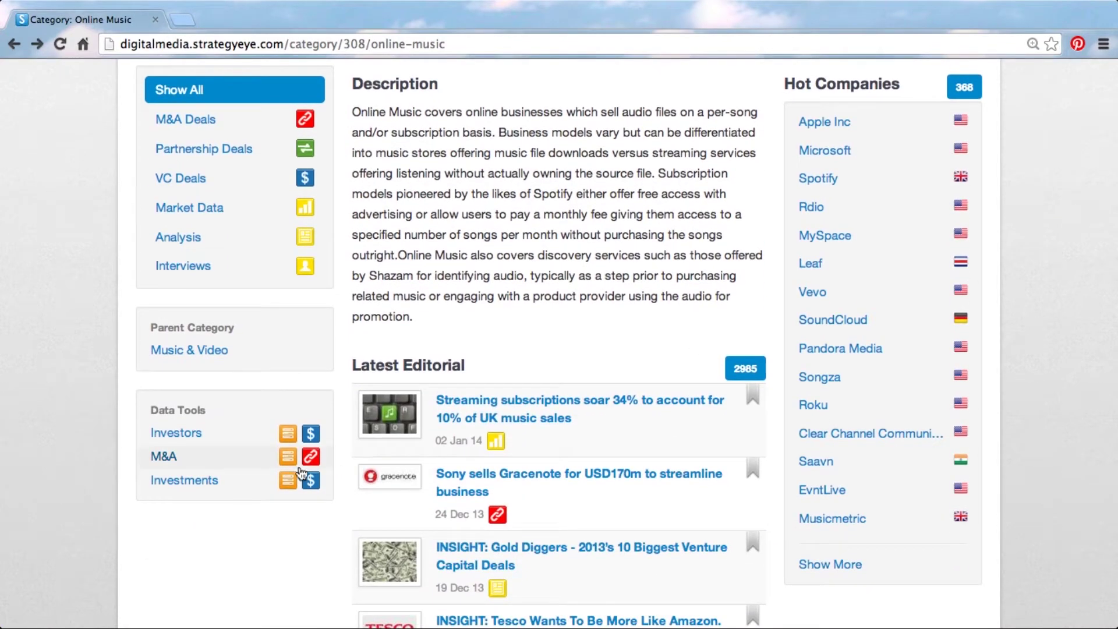
left_click(187, 482)
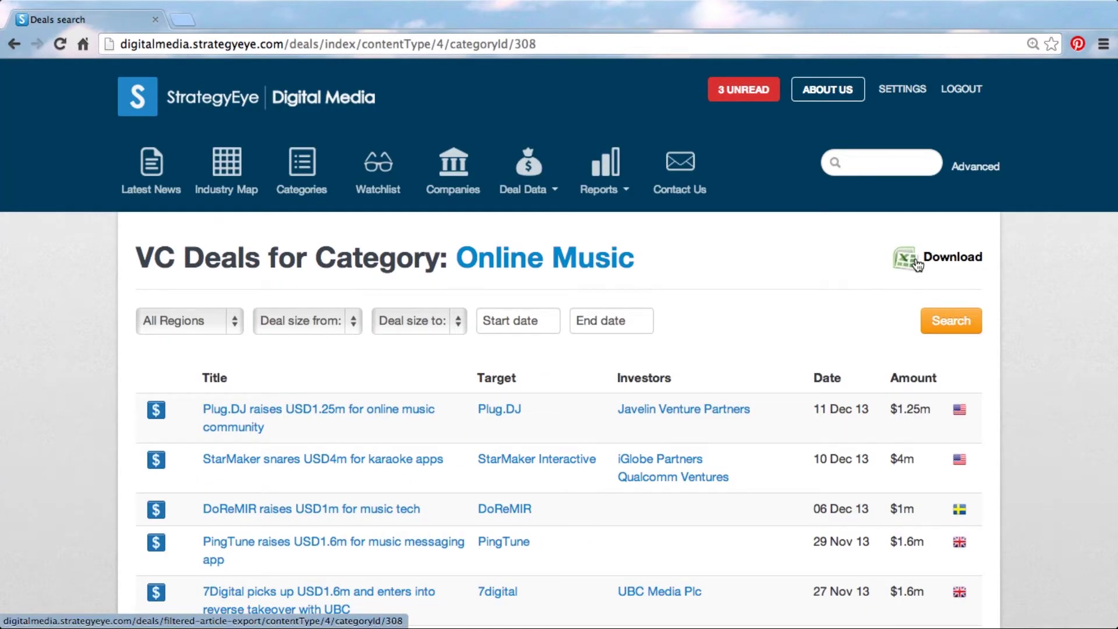
Search for 'soundcloud' to find SoundCloud
left_click(869, 161)
type("soundcloud")
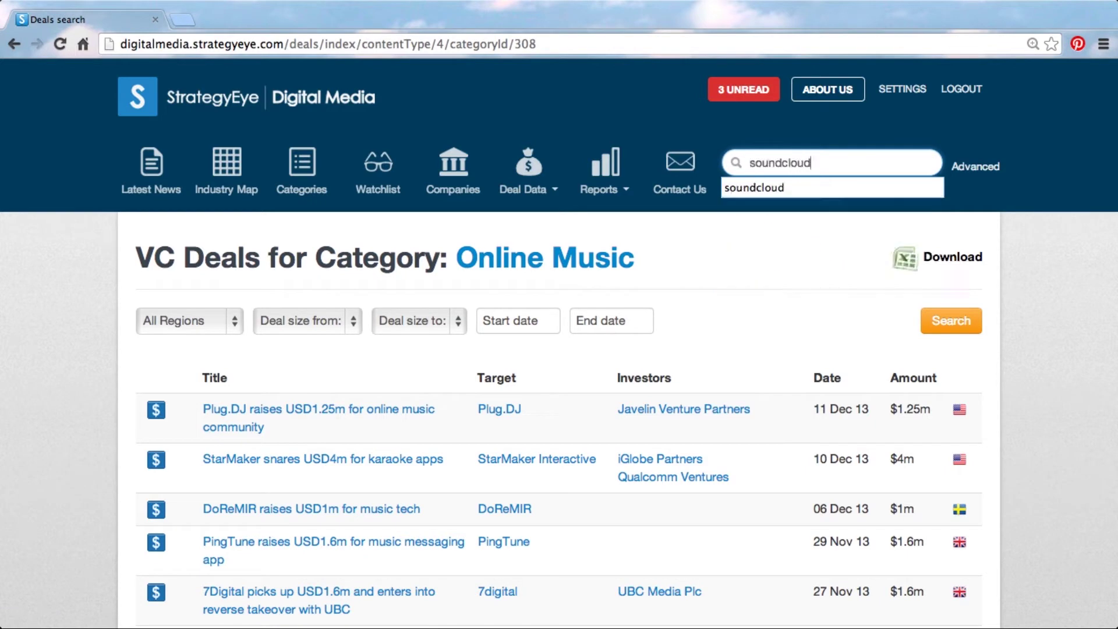
key("Return")
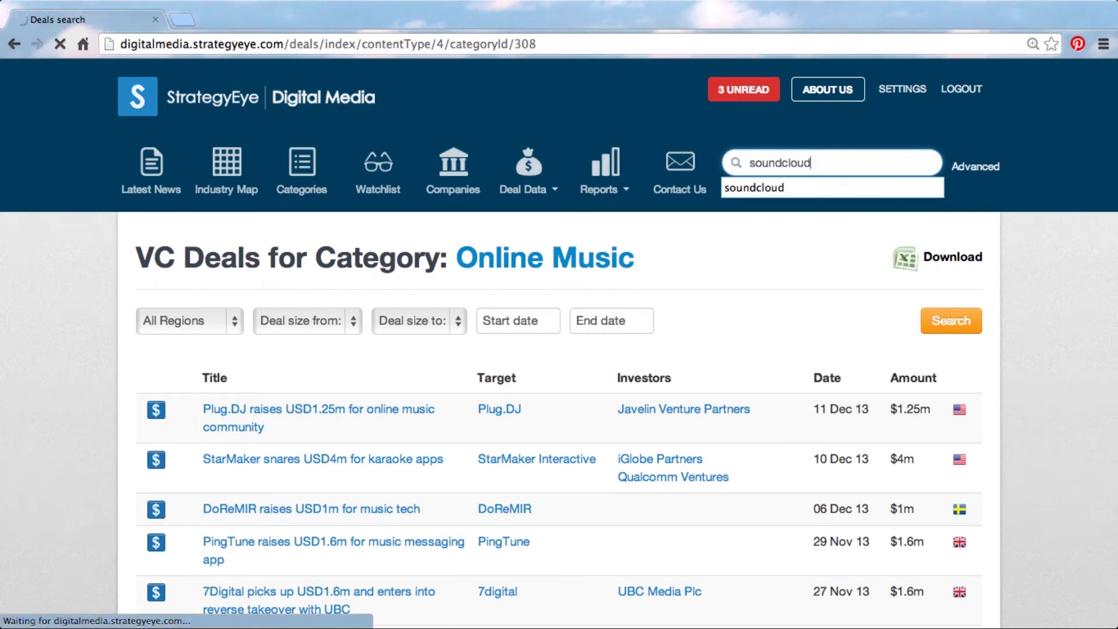
Open SoundCloud's company profile showing $13.3m tracked
left_click(318, 415)
left_click(313, 431)
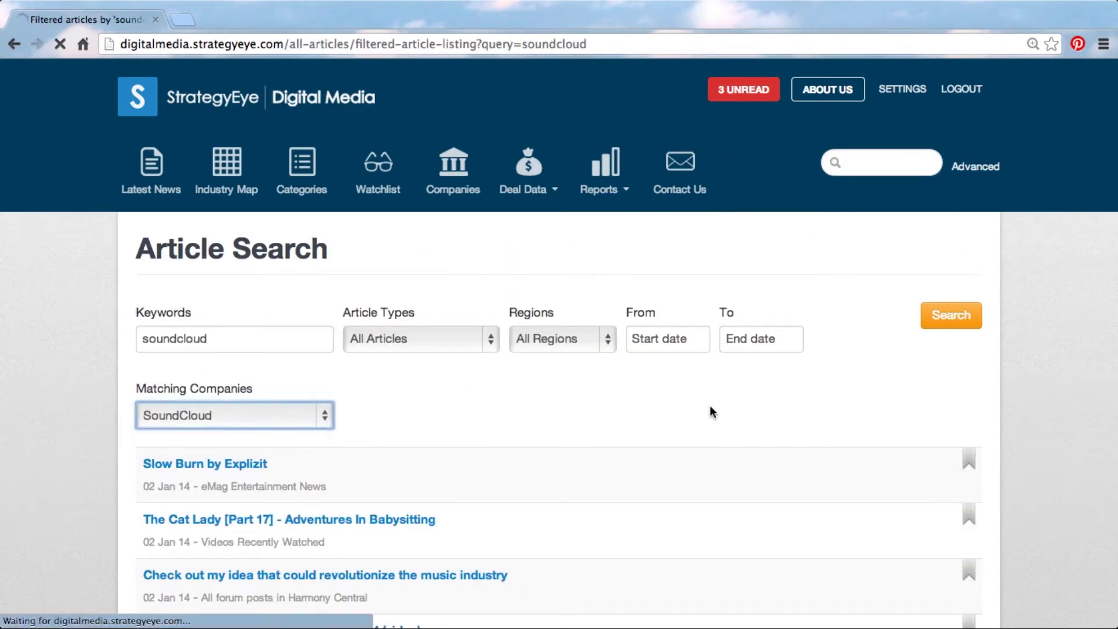
scroll(663, 459, "down", 3)
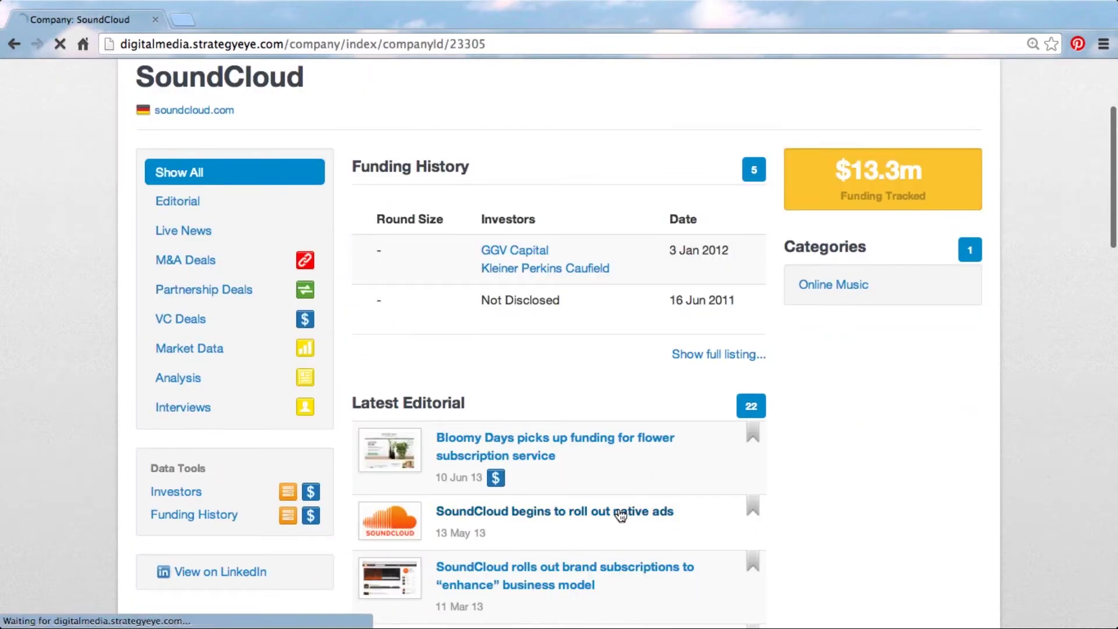
Read the 'SoundCloud begins to roll out native ads' article, then go to the Industry Map
left_click(620, 512)
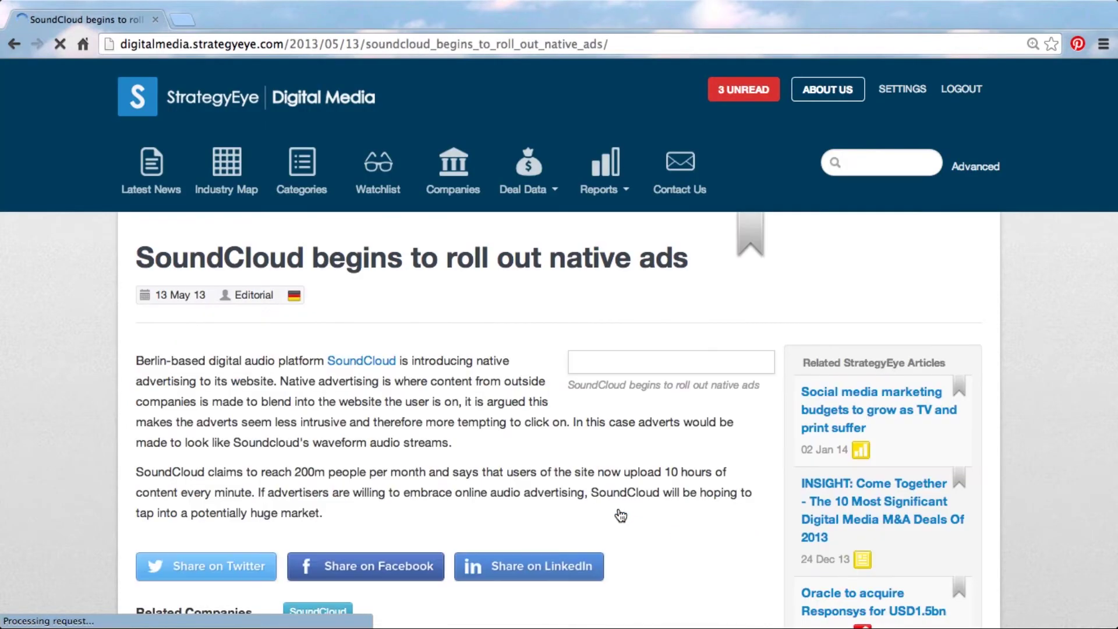
scroll(614, 532, "down", 1)
scroll(614, 533, "up", 1)
left_click(227, 175)
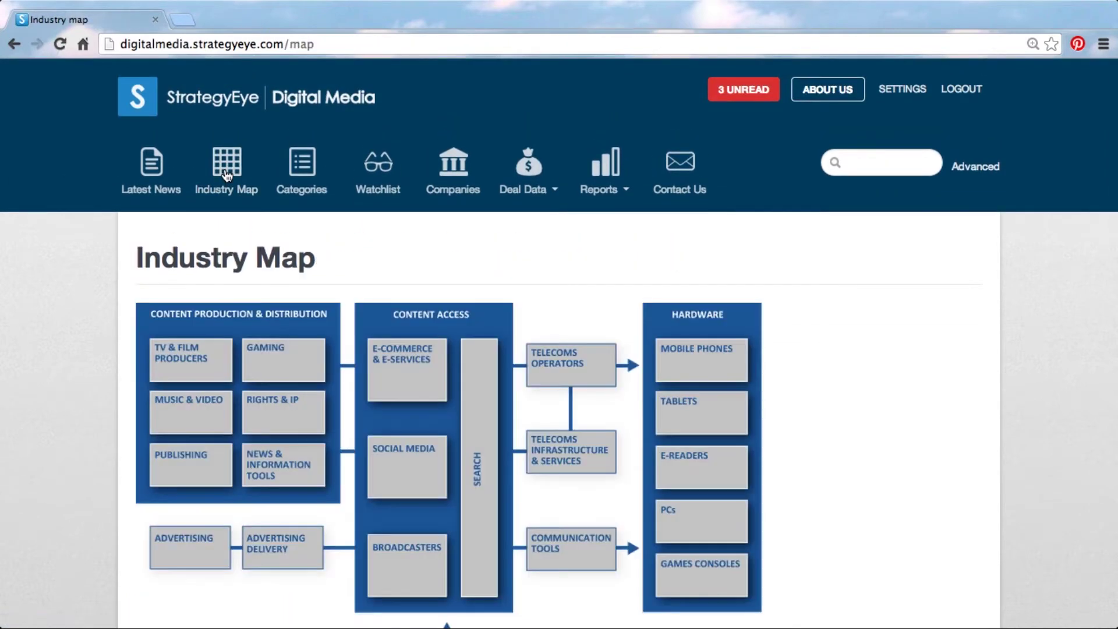
Browse Mobile Phones, E-Readers, Telecoms and Social Media, ending on Music & Video's 1908 companies
scroll(269, 296, "down", 3)
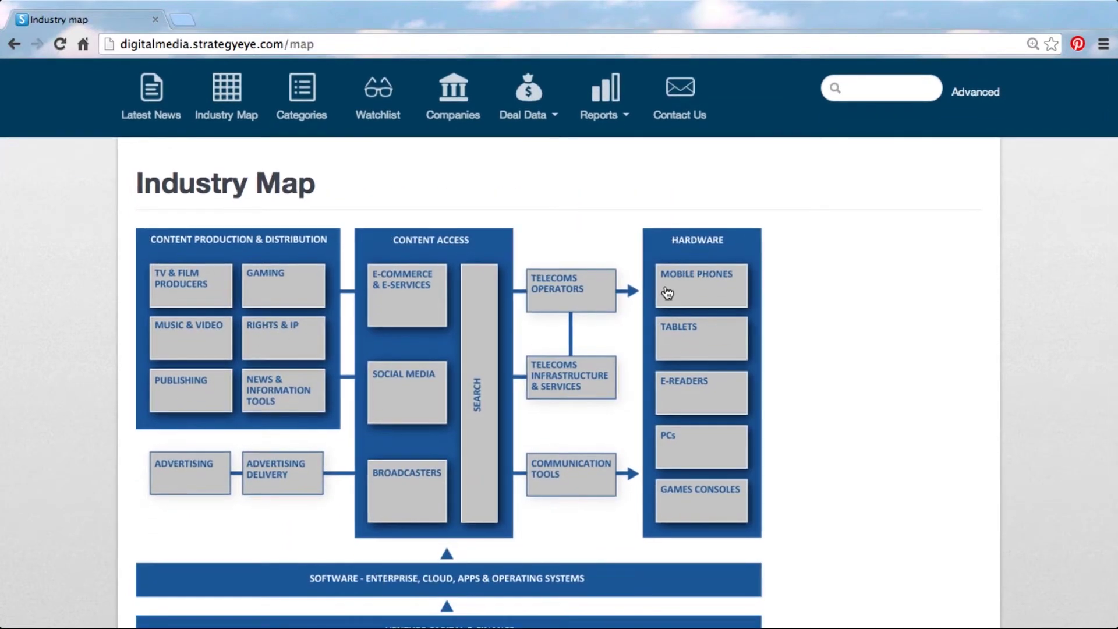
left_click(667, 292)
left_click(679, 394)
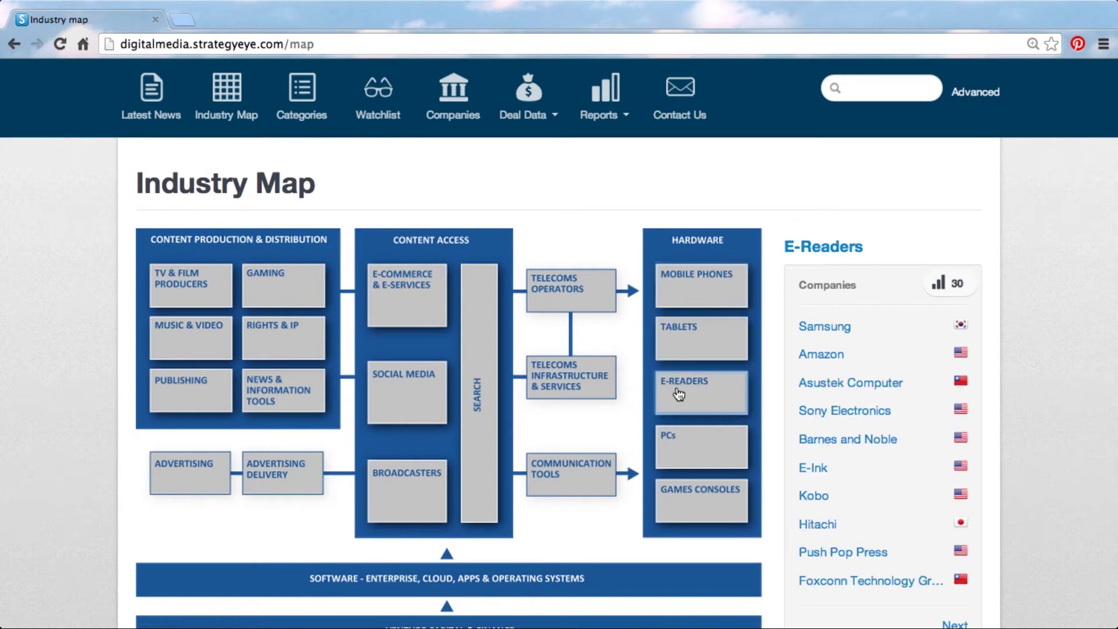
left_click(582, 376)
left_click(425, 367)
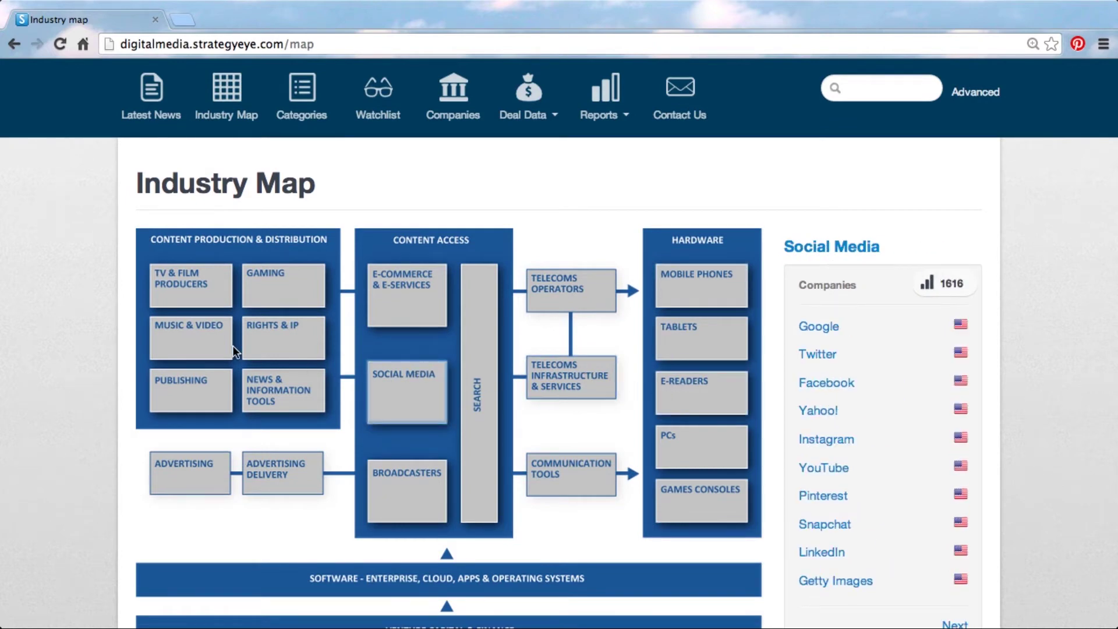
left_click(188, 339)
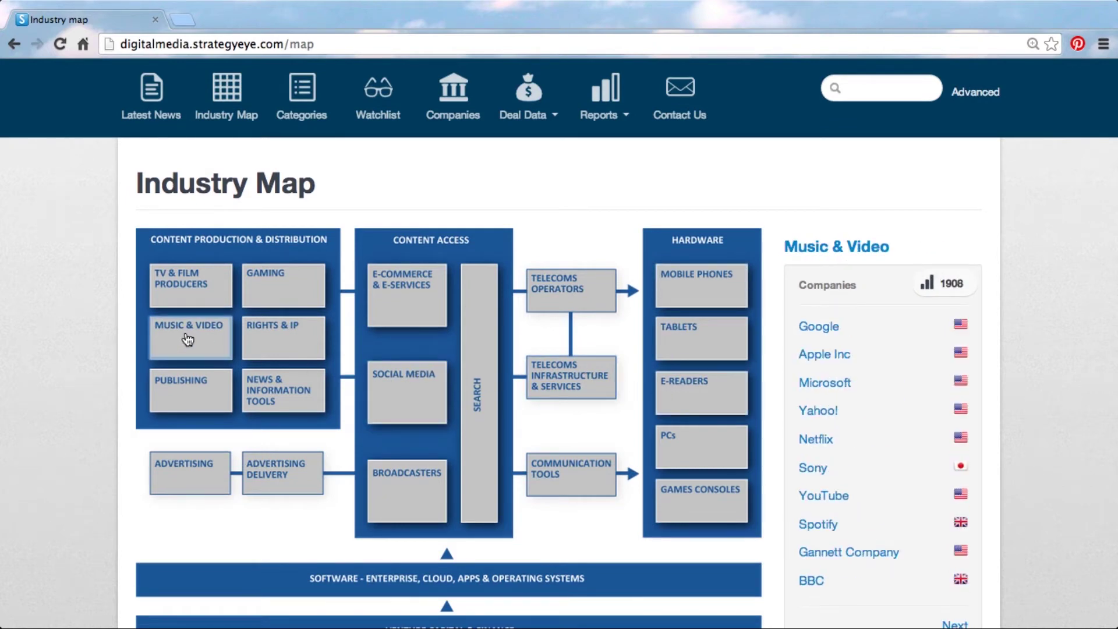
Open the Music & Video category page and then its Online Music subcategory
left_click(837, 251)
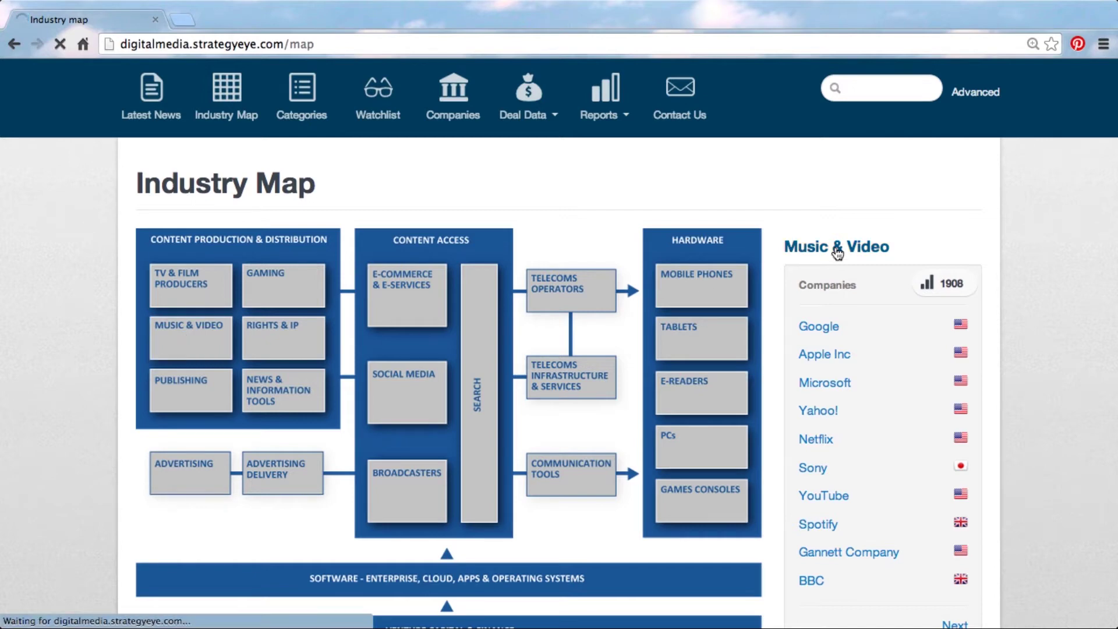
scroll(537, 376, "down", 2)
scroll(537, 376, "down", 3)
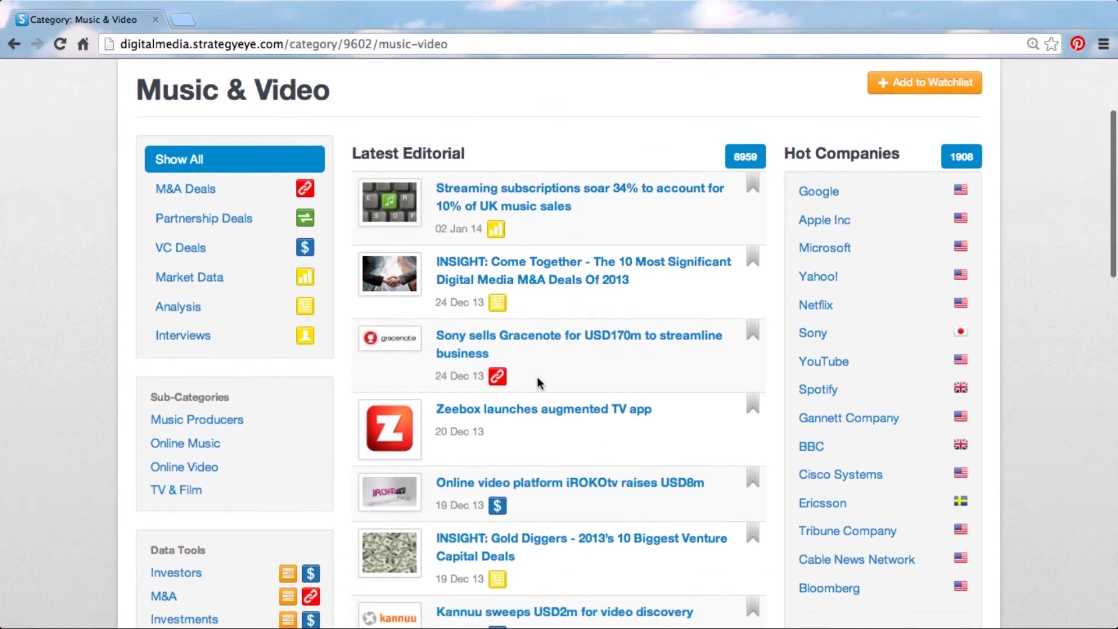
left_click(213, 431)
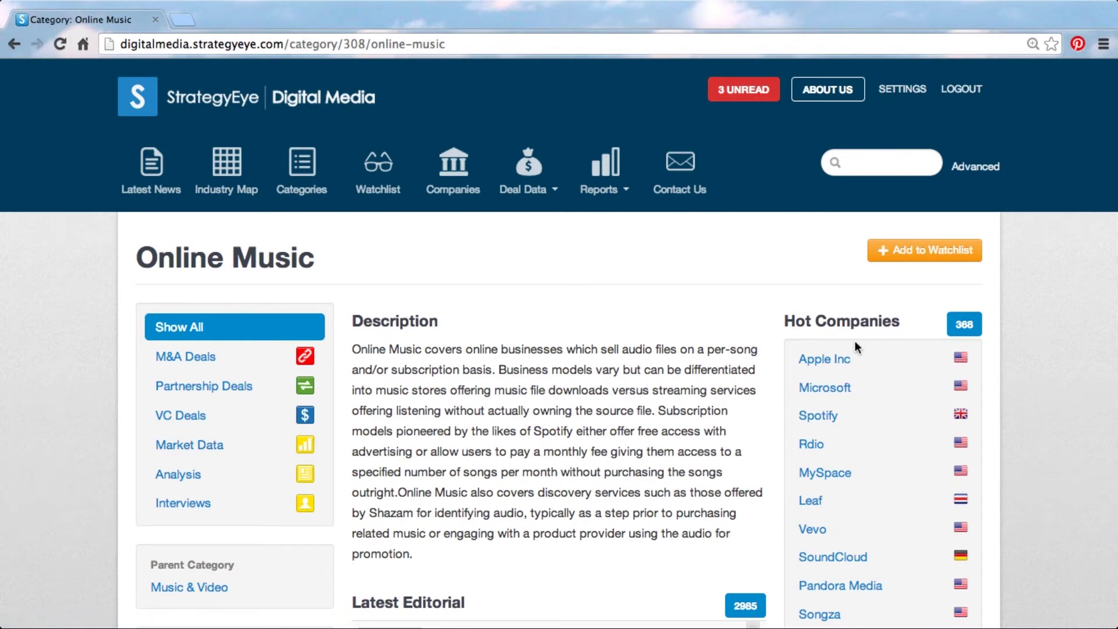
View Online Music market data, then start a new report in the Report Writer
scroll(855, 608, "down", 1)
scroll(856, 609, "down", 2)
scroll(856, 608, "down", 1)
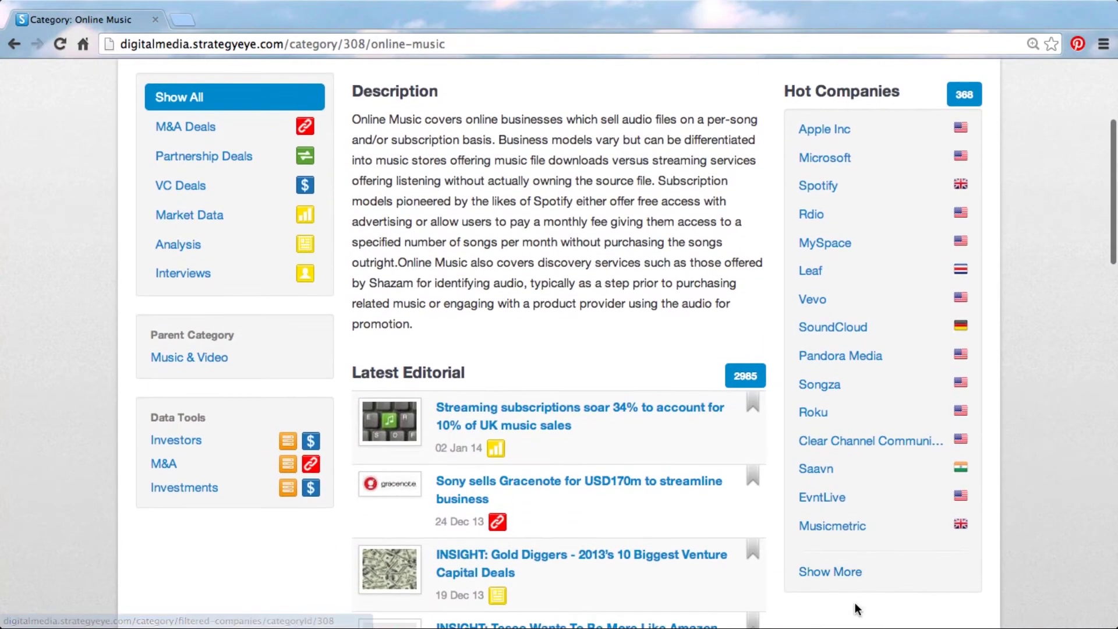
left_click(217, 217)
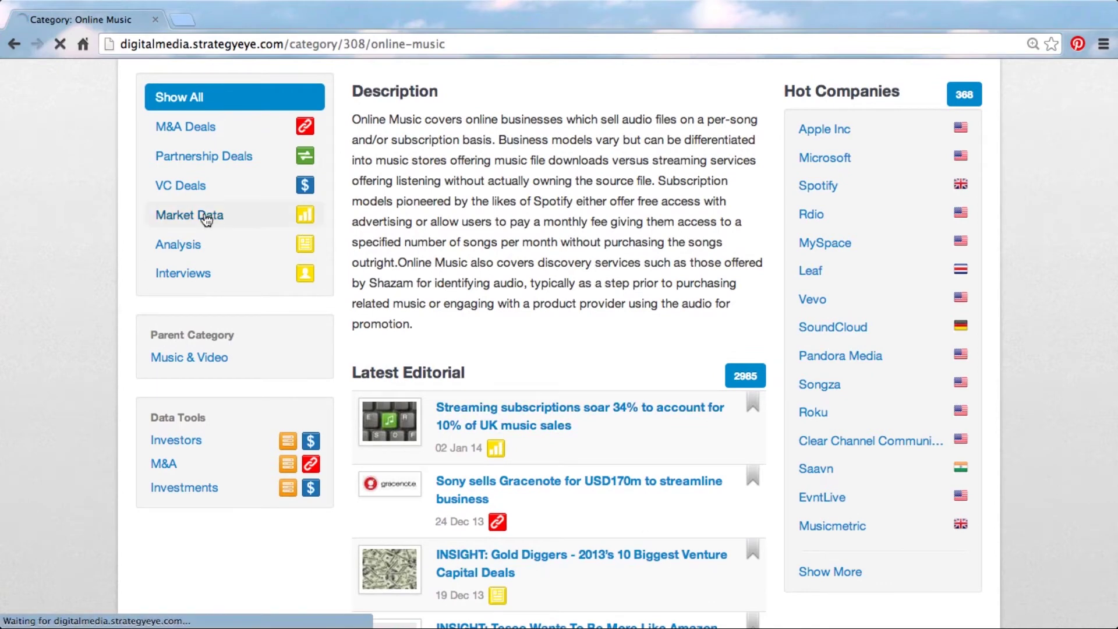
mouse_move(603, 173)
left_click(618, 239)
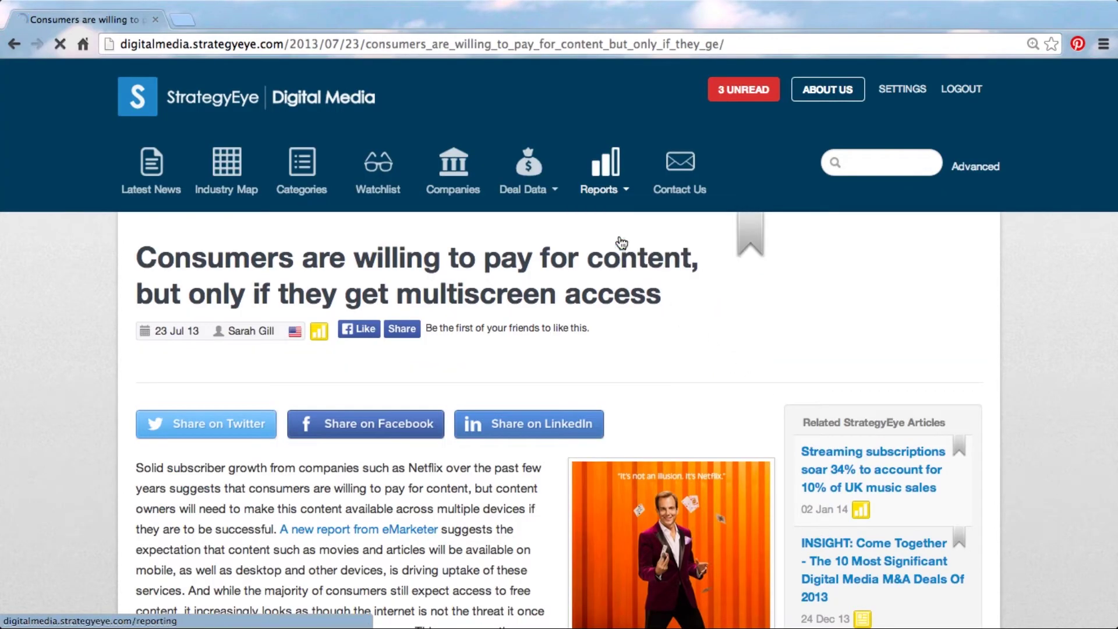
left_click(355, 324)
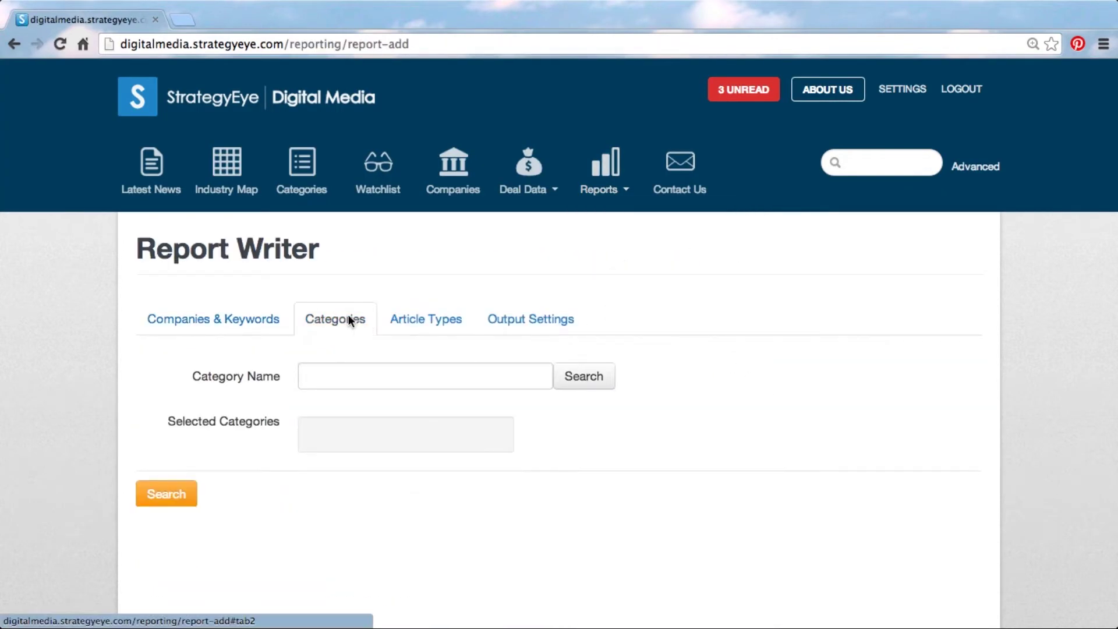
Select Online Music as the report's category
left_click(475, 374)
type("online")
left_click(458, 421)
left_click(557, 379)
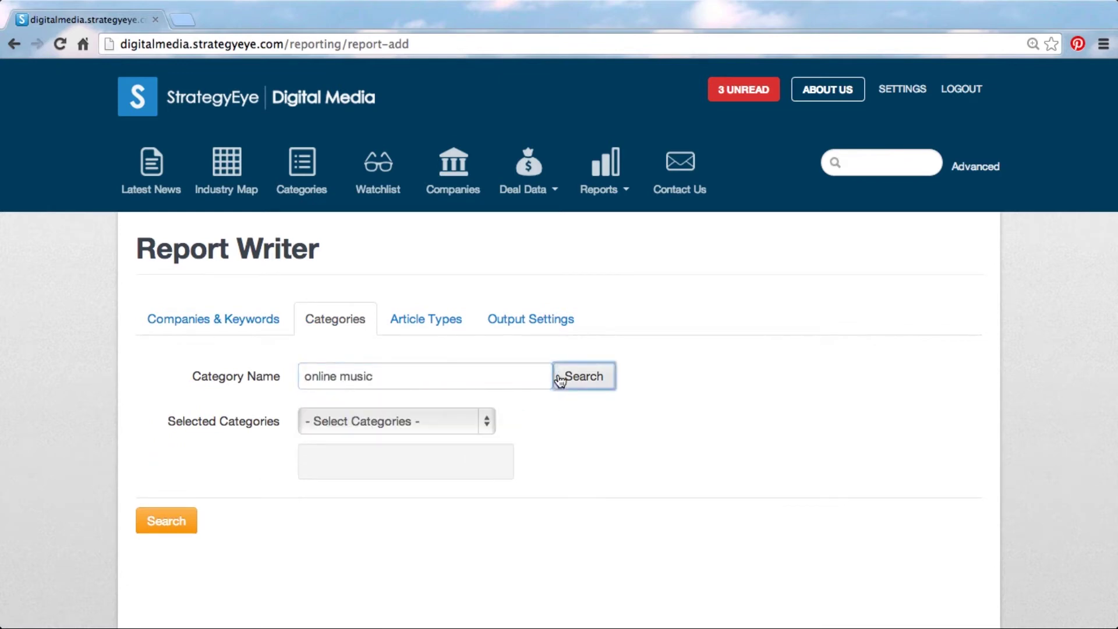
left_click(483, 421)
left_click(468, 445)
Generate a 3-month report of Editorial and Analysis articles, then go to the Watchlist
left_click(426, 318)
left_click(356, 375)
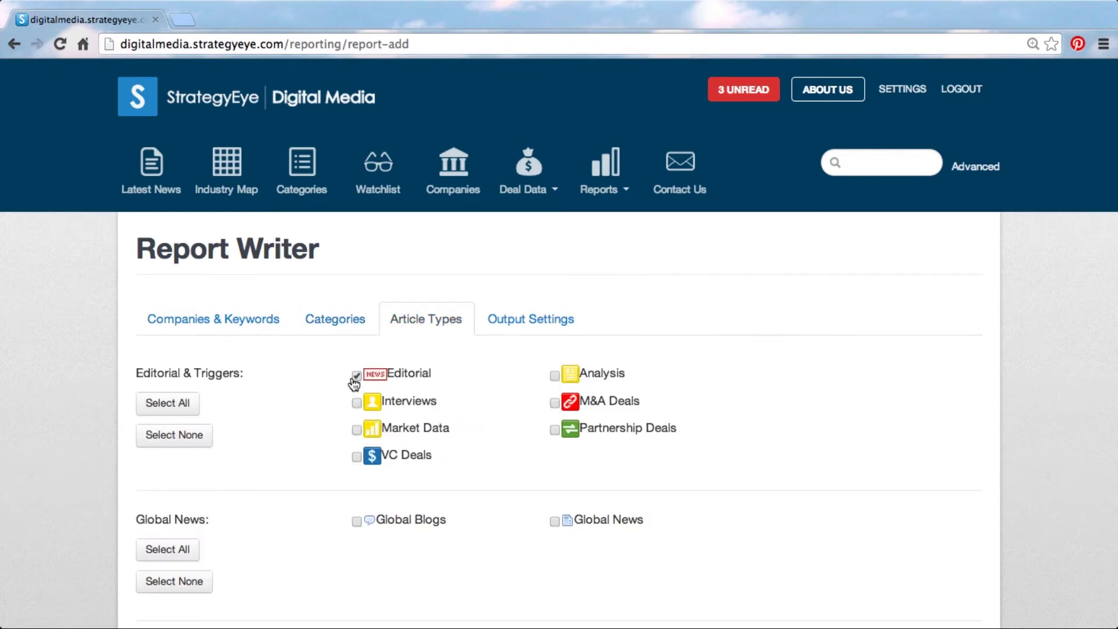
left_click(554, 374)
left_click(531, 319)
left_click(479, 421)
left_click(454, 437)
scroll(534, 487, "down", 2)
left_click(155, 537)
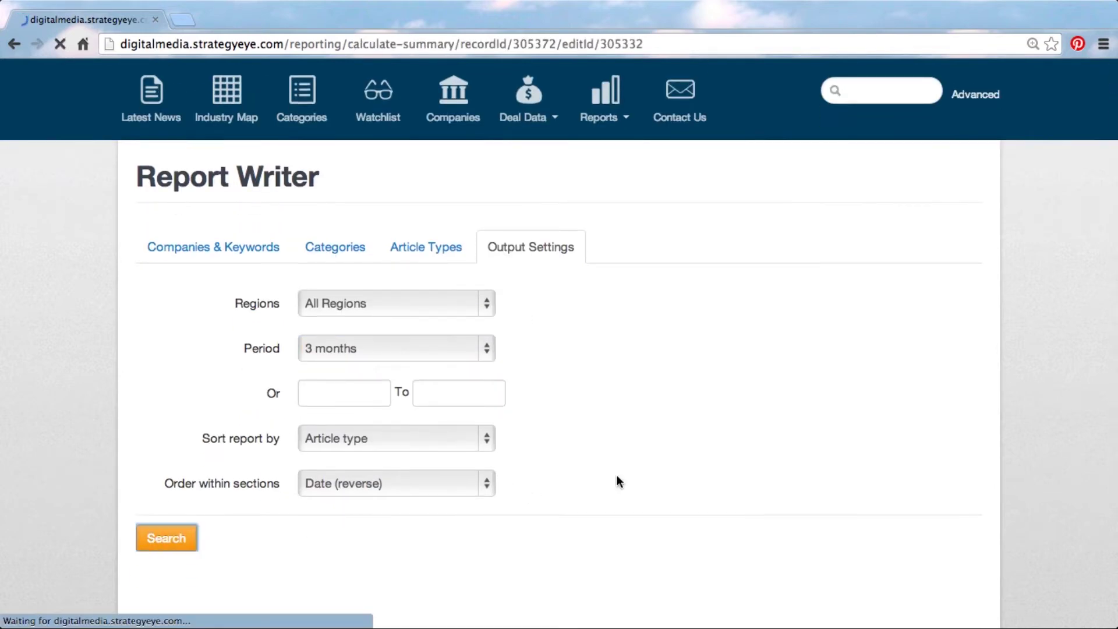
left_click(373, 169)
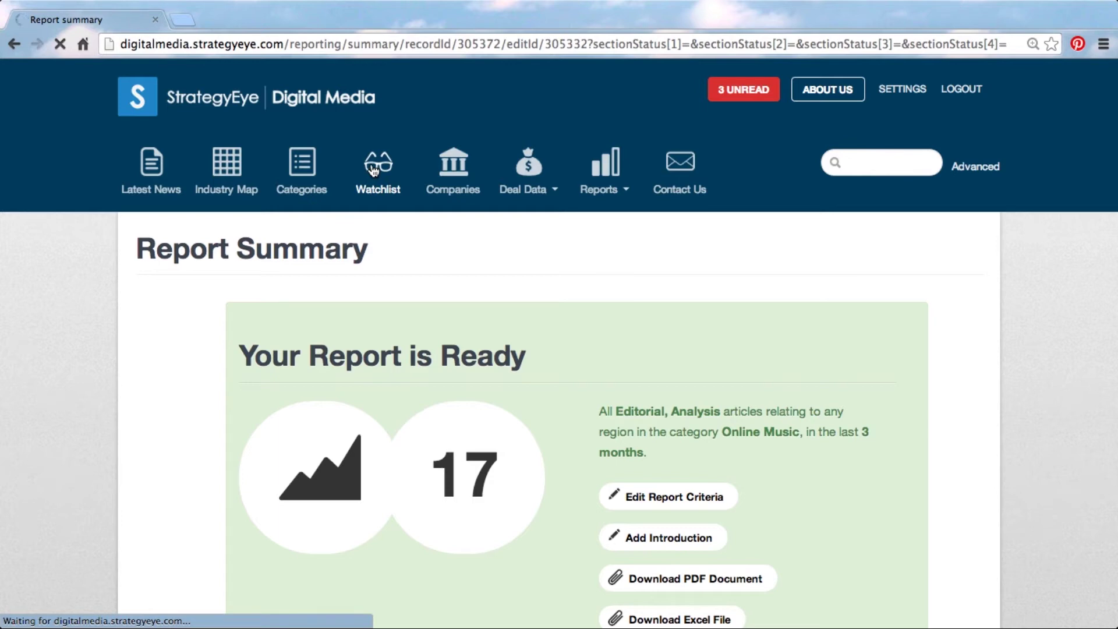
scroll(519, 282, "down", 3)
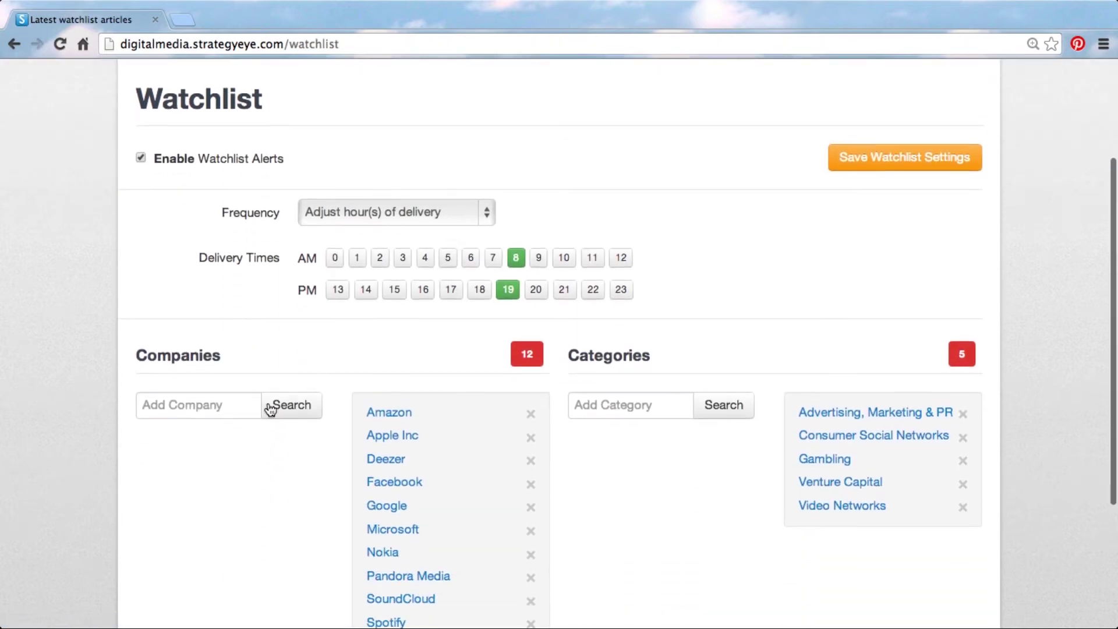
Look up Spotify, SoundCloud, Pandora and Deezer in the watchlist's Add Company field
left_click(233, 406)
type("spotify")
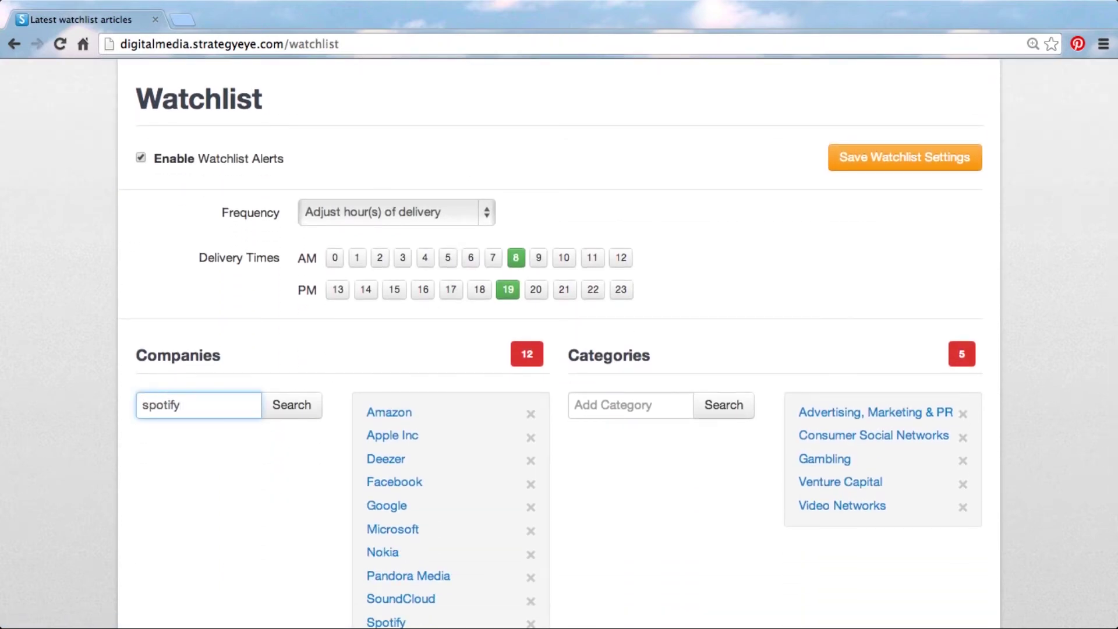
double_click(228, 406)
type("soundcloud")
double_click(228, 407)
type("pandora")
double_click(227, 406)
type("deezer")
Clear the company field, save the watchlist alert settings, and open VC Deals
double_click(229, 404)
key("BackSpace")
left_click(873, 157)
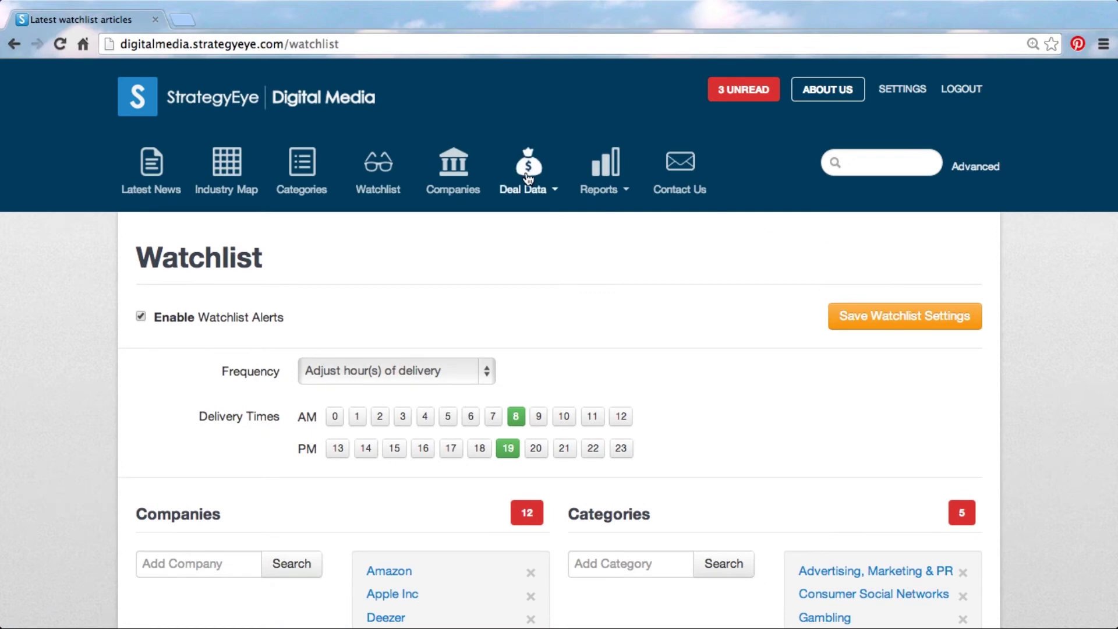
left_click(538, 218)
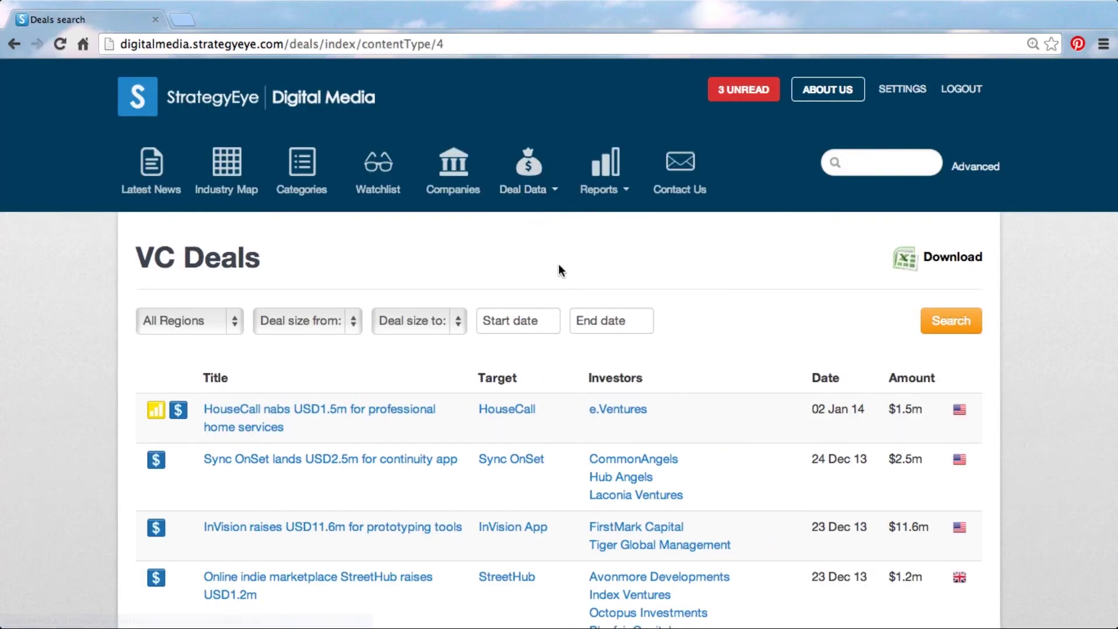
Review the VC deals list, share the report with a short comment, then open a new tab
scroll(699, 368, "down", 3)
scroll(700, 370, "down", 2)
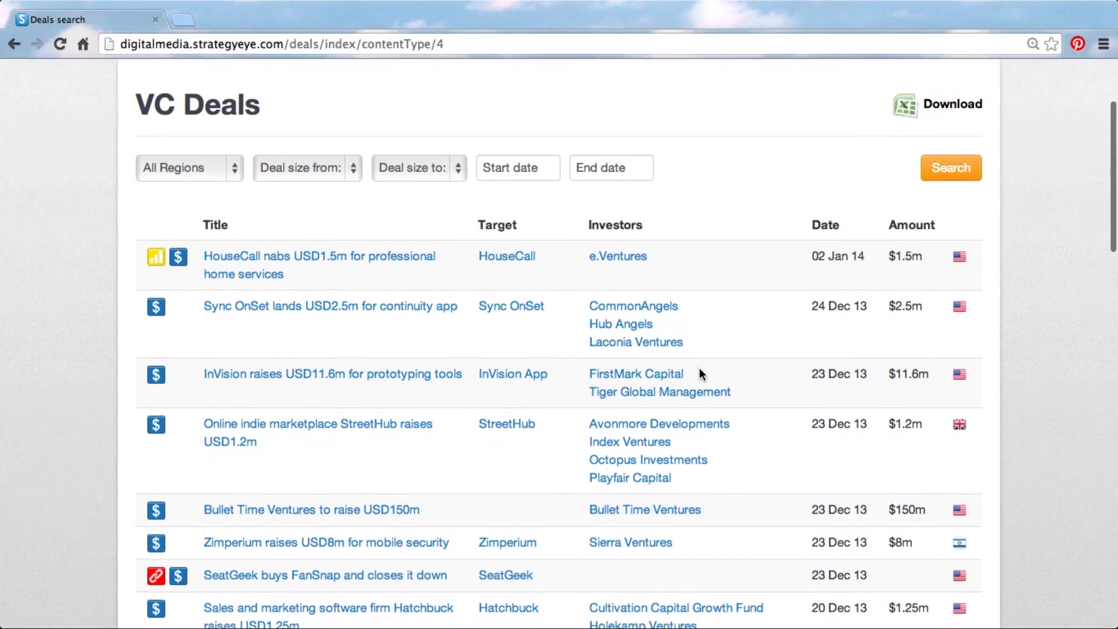
scroll(700, 367, "up", 1)
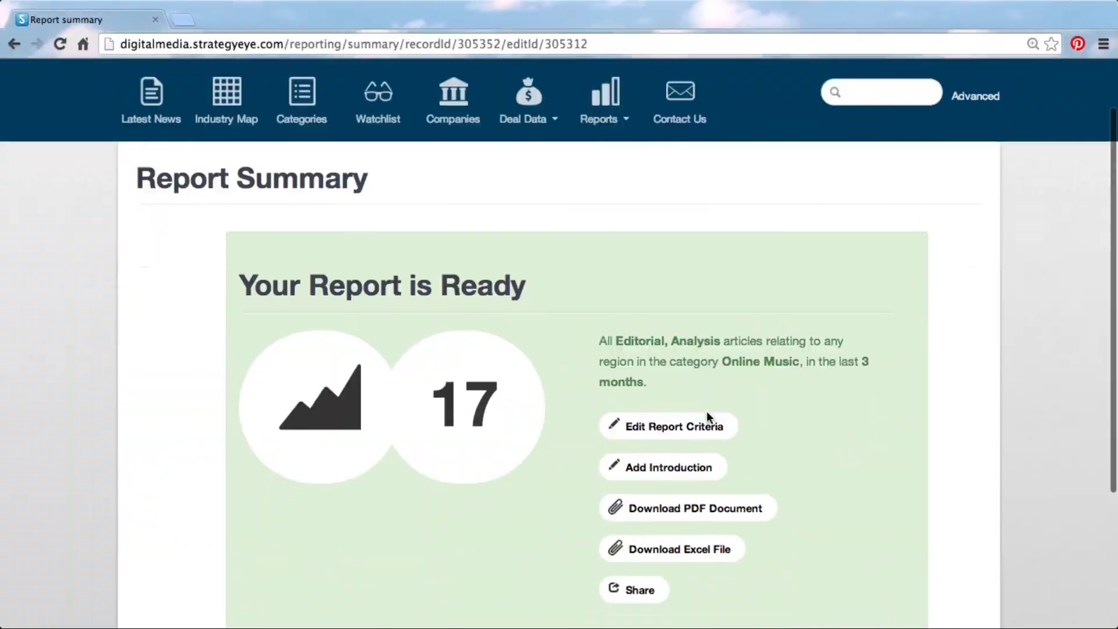
scroll(704, 419, "down", 3)
left_click(638, 518)
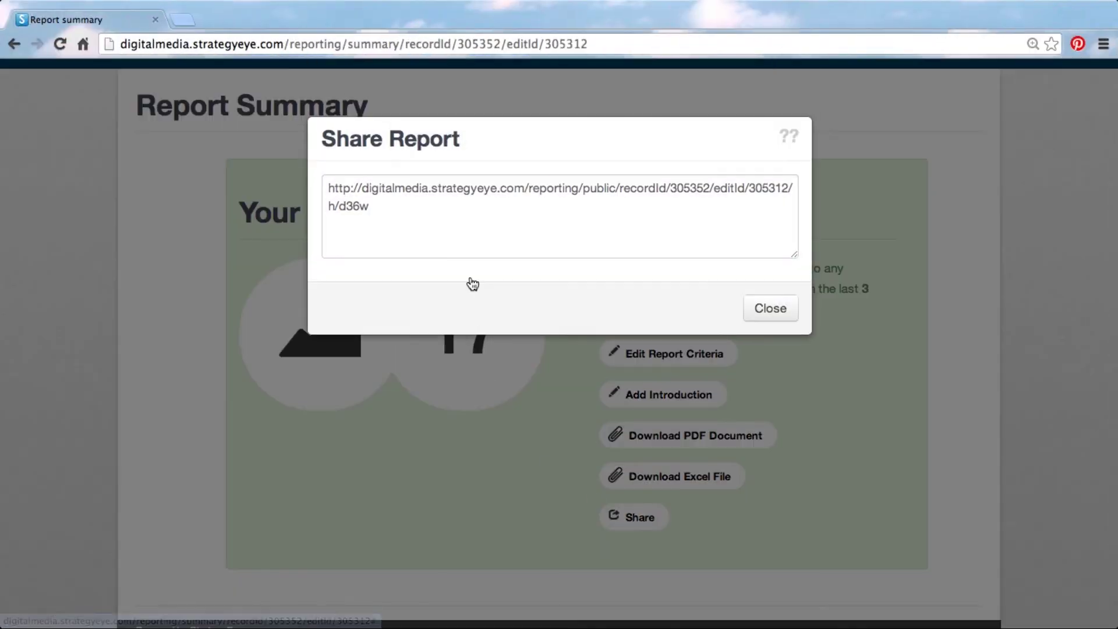
type("Hi John - Quite interesting!!")
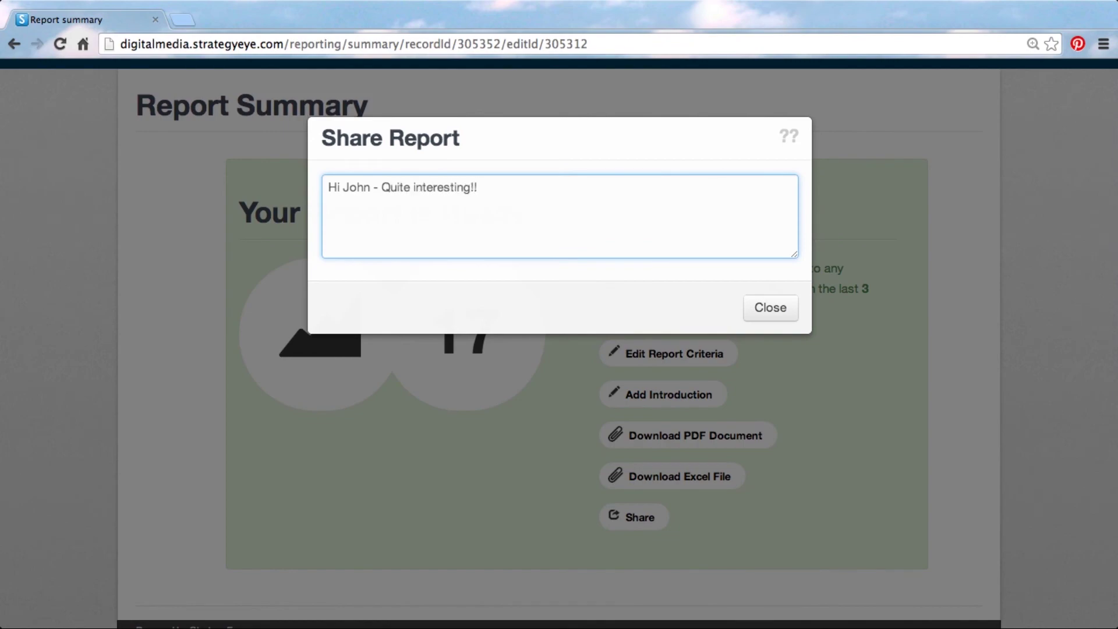
left_click(770, 308)
key("ctrl+t")
Go to strategyeyedigitalmedia.com/event and browse the Next Generation Marketing event's speakers
type("strategyeyedigitalmedia.com")
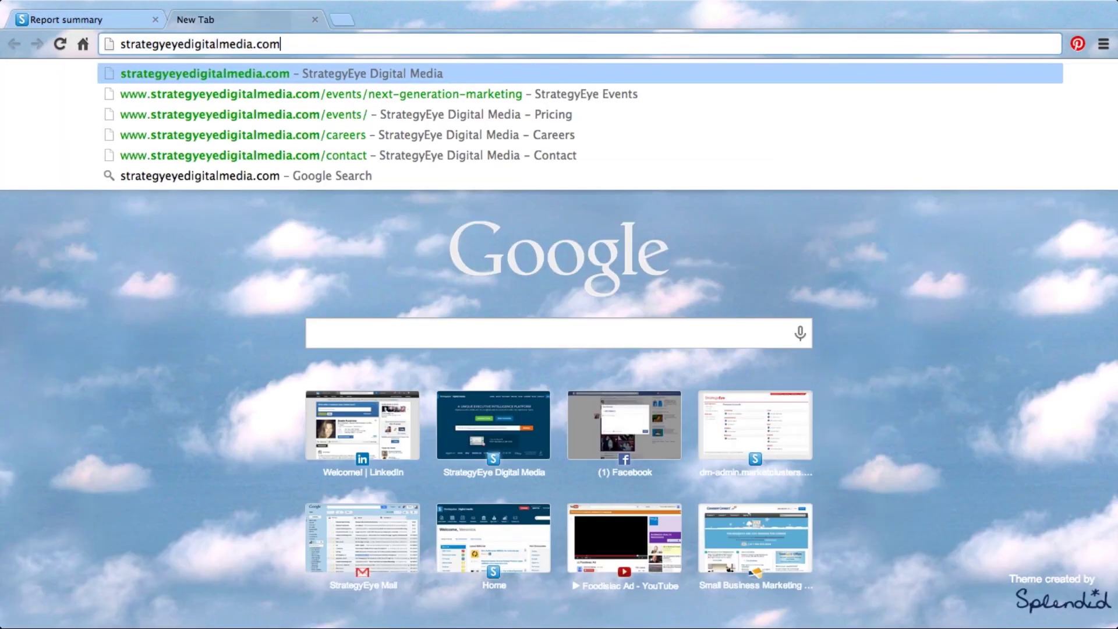
type("/event")
key("Return")
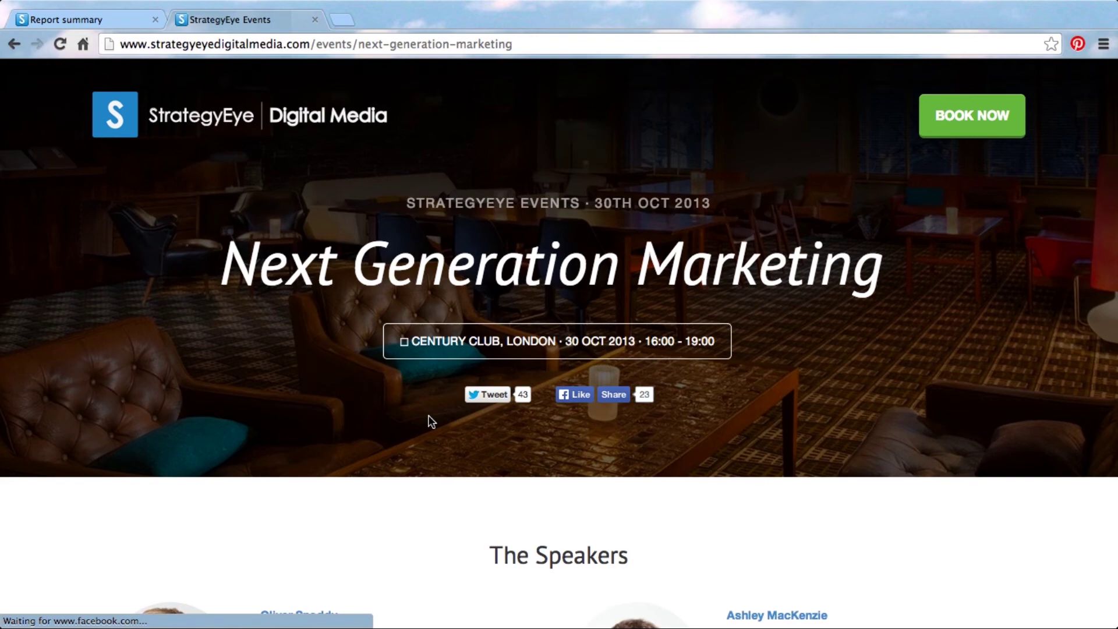
scroll(429, 420, "down", 2)
scroll(429, 419, "down", 2)
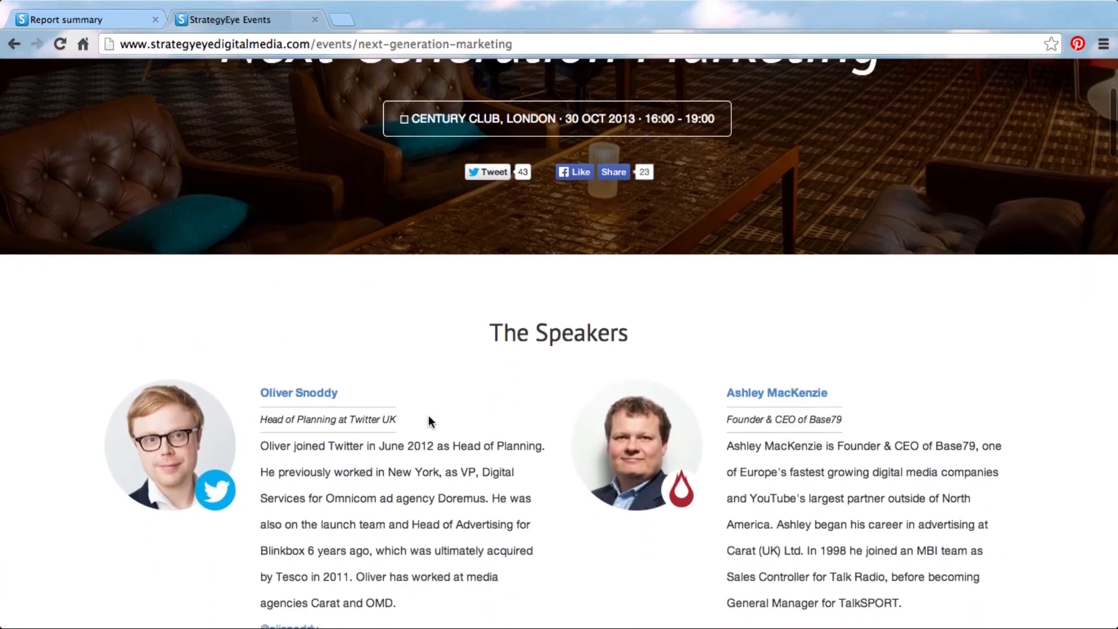
scroll(429, 419, "down", 2)
scroll(429, 420, "down", 2)
scroll(429, 419, "down", 2)
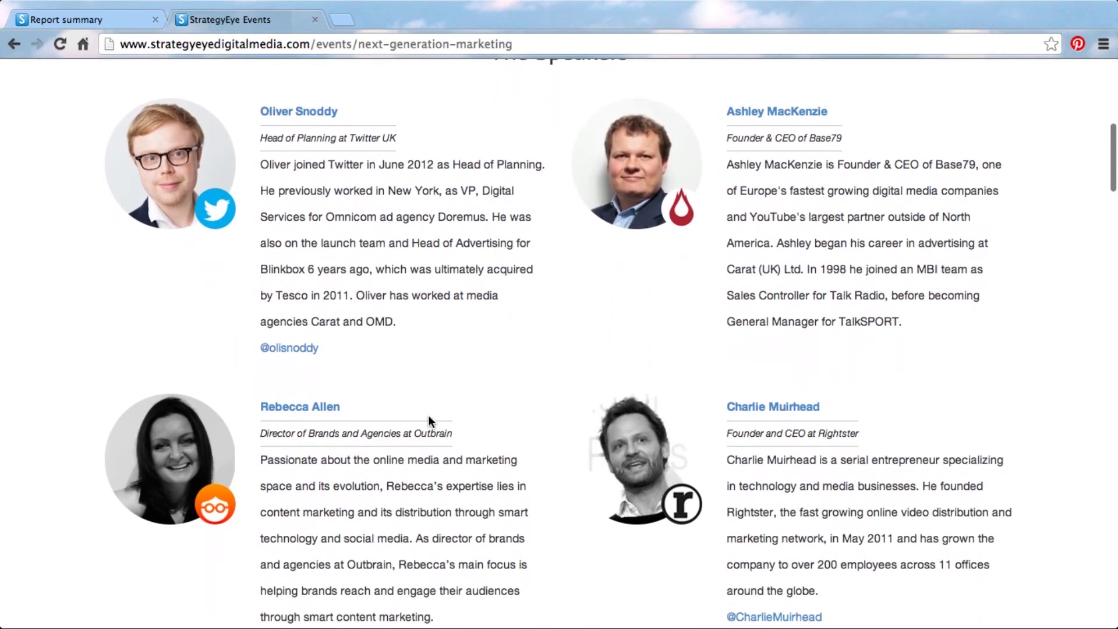
scroll(429, 420, "down", 4)
Browse the event's participating companies, then begin entering the StrategyEye address in a new tab
scroll(429, 419, "down", 5)
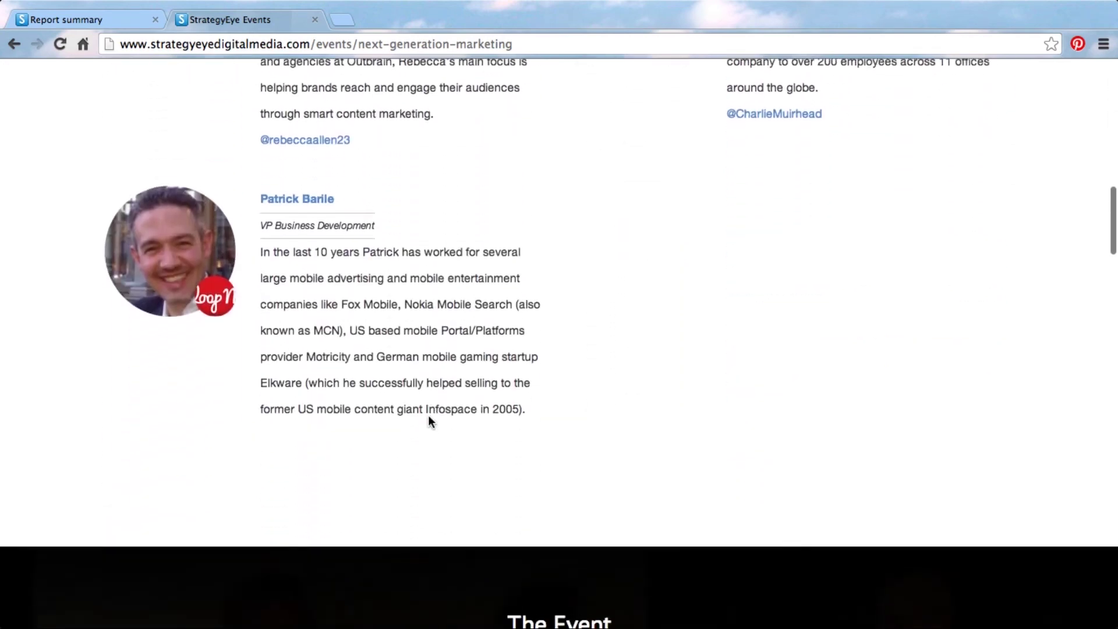
scroll(429, 415, "down", 5)
scroll(429, 415, "down", 5)
scroll(429, 415, "down", 3)
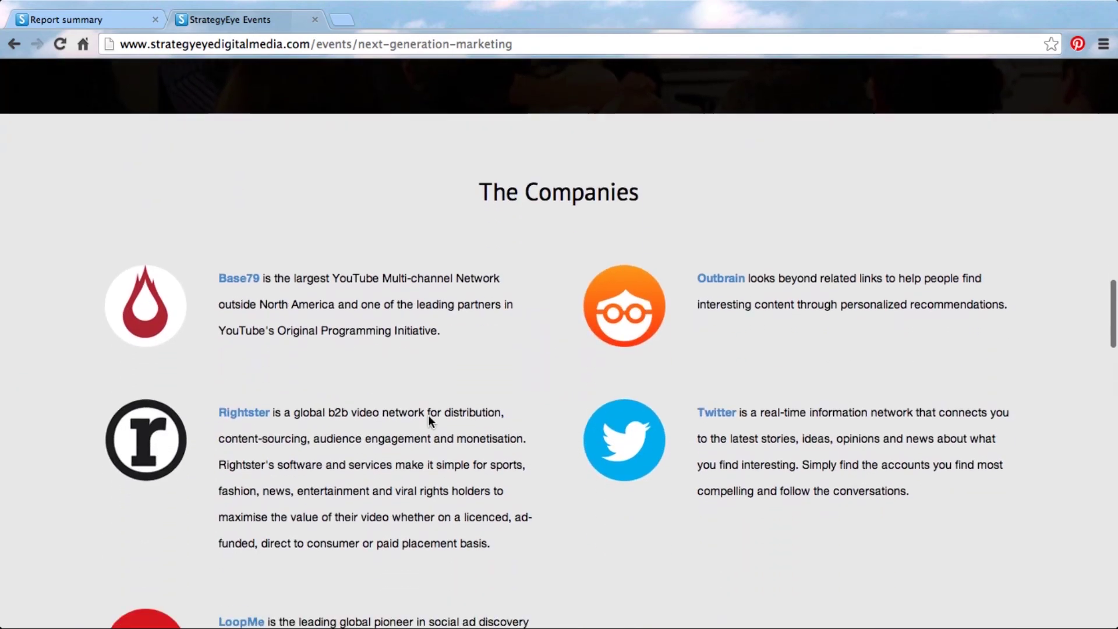
scroll(428, 414, "down", 1)
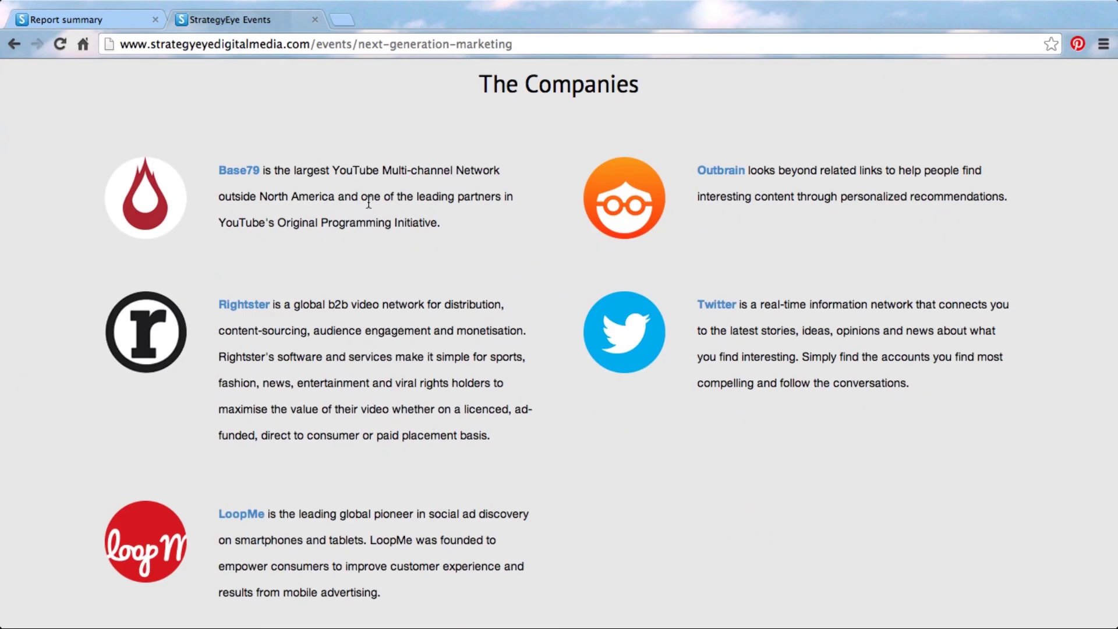
left_click(342, 20)
type("strategyeyedigitalmedia.com")
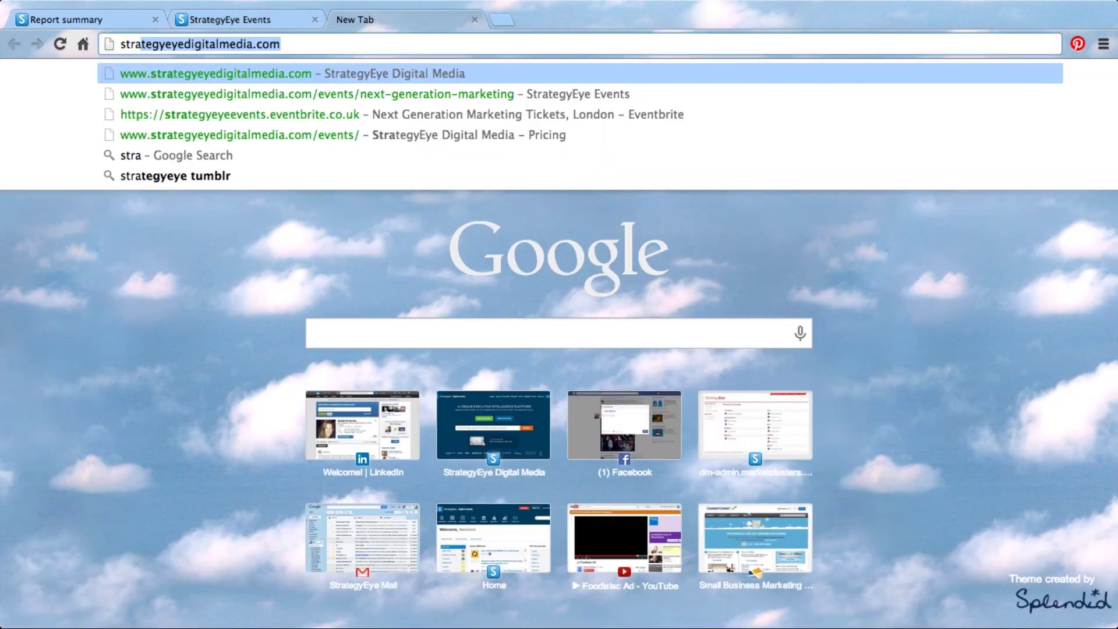